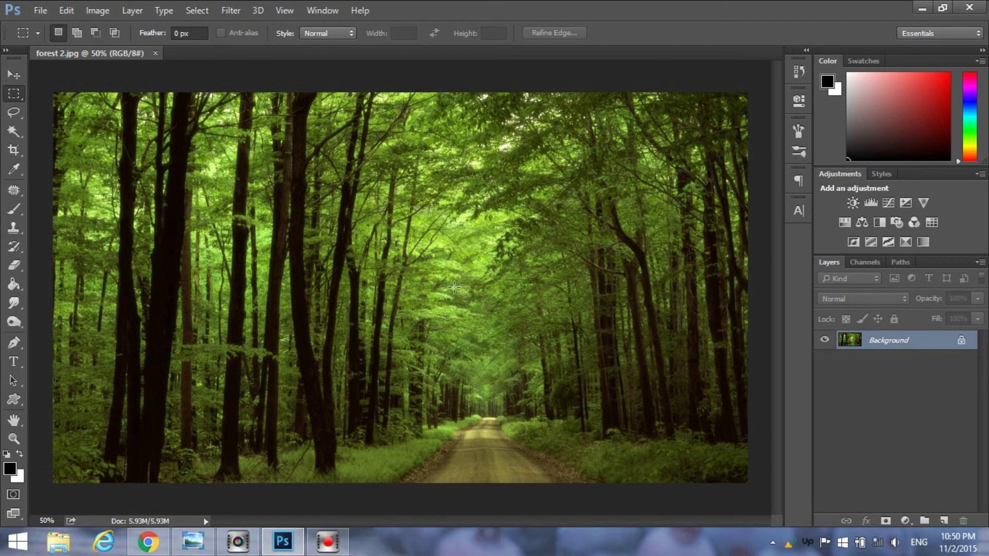
# - Paint five trial white light-ray strokes fanning down from the canopy with the Brush
pyautogui.press('b')
pyautogui.press('x')
pyautogui.moveTo(479, 253); pyautogui.dragTo(441, 379)
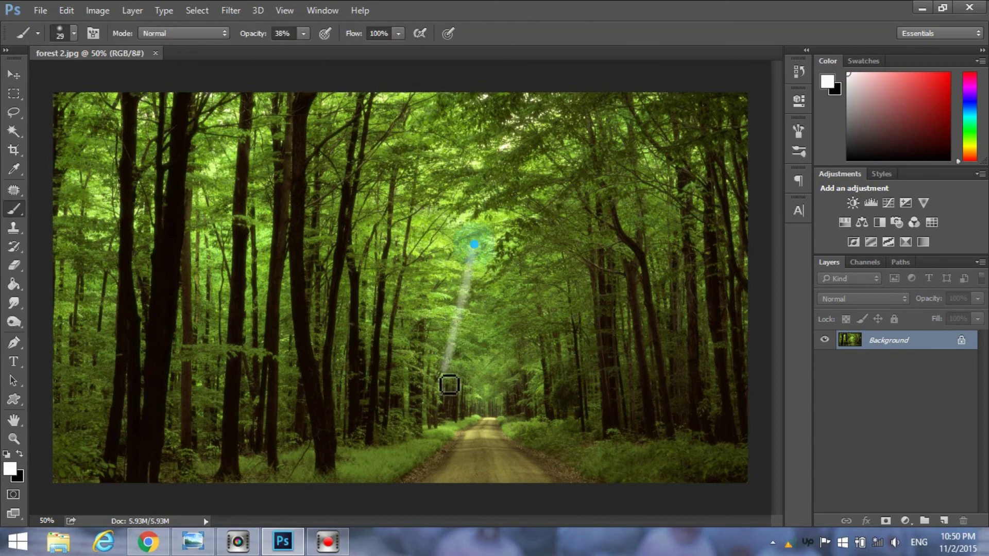
pyautogui.moveTo(479, 254); pyautogui.dragTo(516, 380)
pyautogui.moveTo(473, 248); pyautogui.dragTo(569, 381)
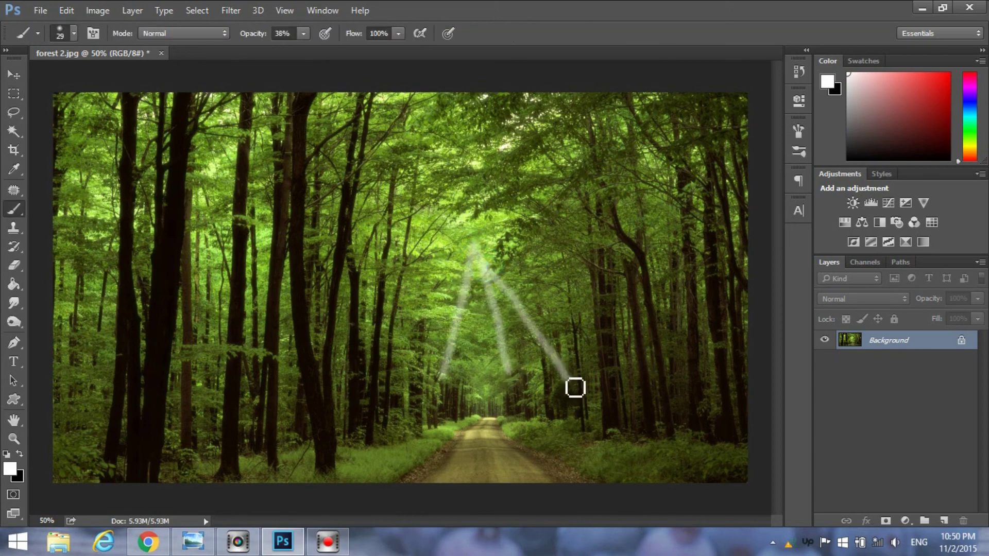
pyautogui.moveTo(472, 249); pyautogui.dragTo(400, 384)
pyautogui.moveTo(473, 253); pyautogui.dragTo(489, 404)
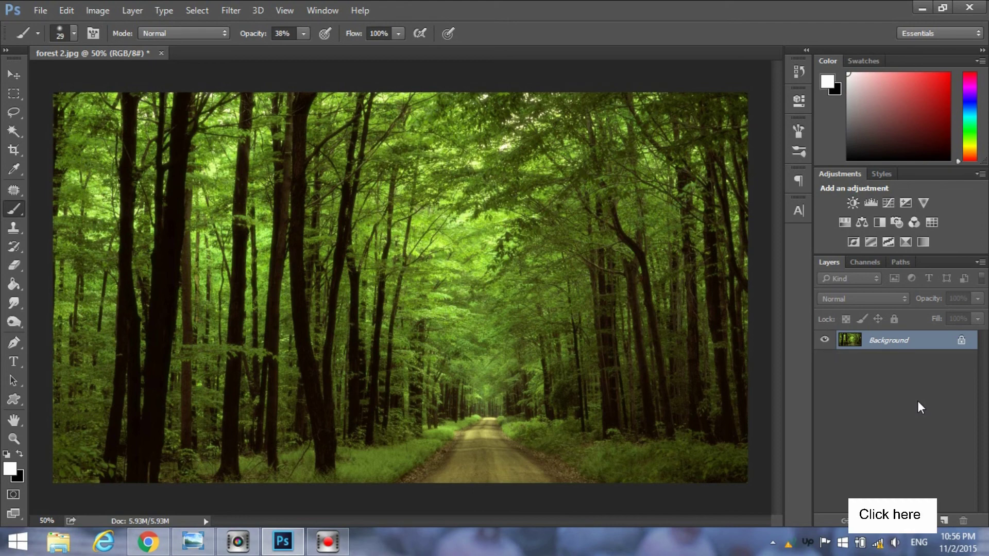
# - Add an empty Layer 1 and set the brush to 90 px, 100% hardness, 85% opacity
pyautogui.click(946, 521)
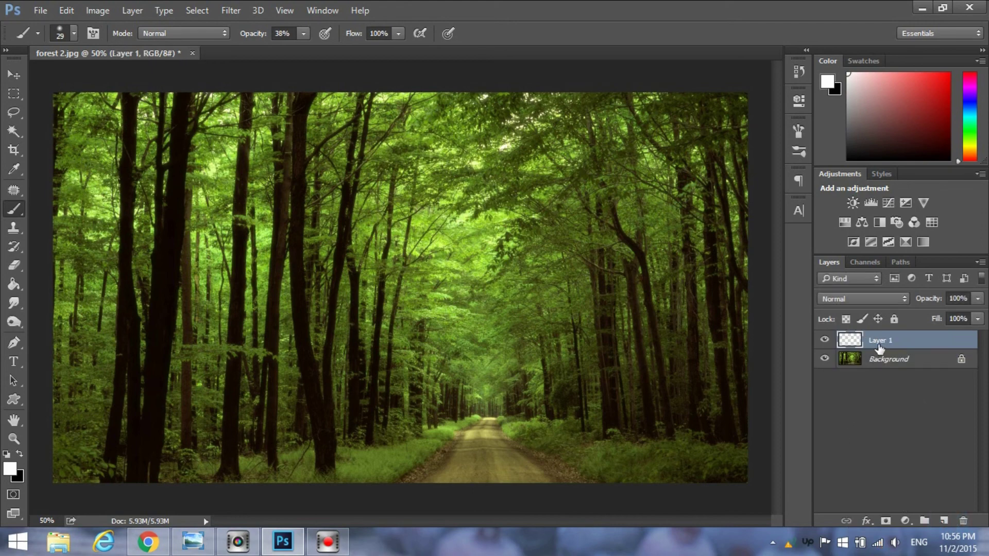
pyautogui.click(17, 198)
pyautogui.click(73, 34)
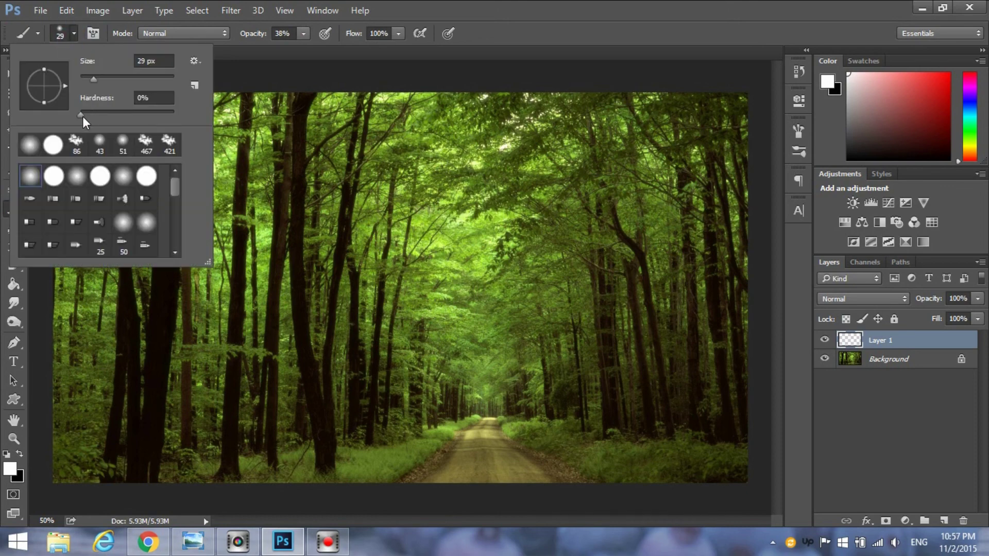
pyautogui.moveTo(81, 115); pyautogui.dragTo(176, 115)
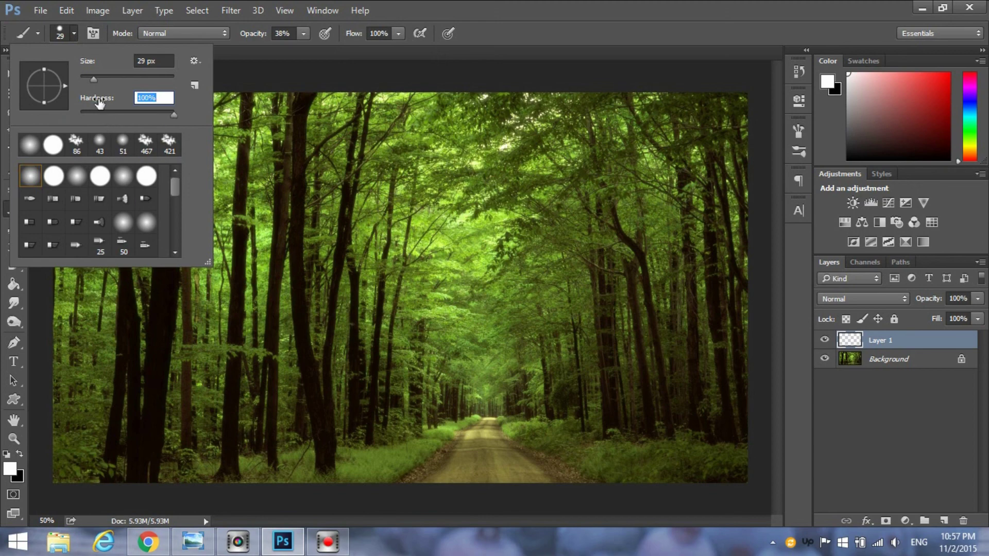
pyautogui.moveTo(94, 79); pyautogui.dragTo(129, 79)
pyautogui.write('90')
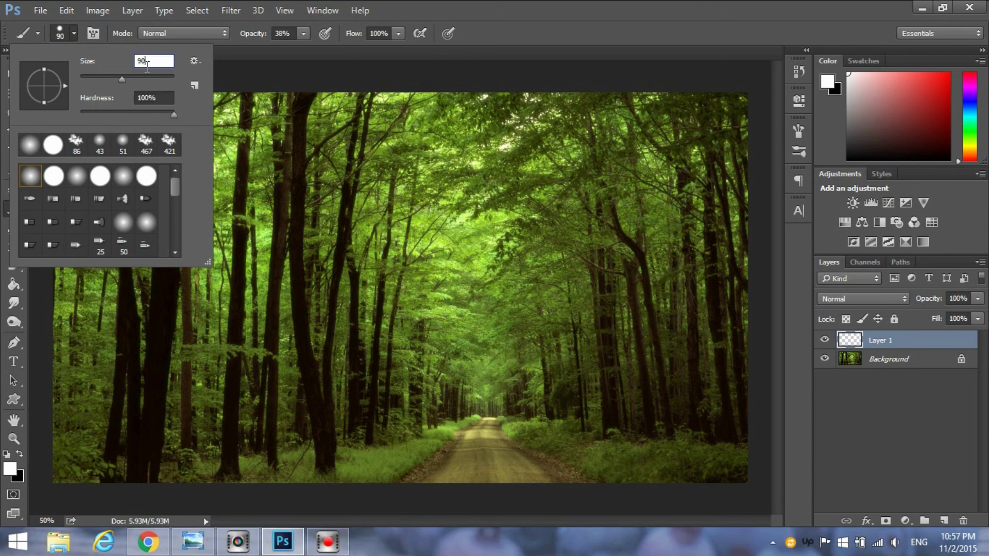
pyautogui.click(278, 33)
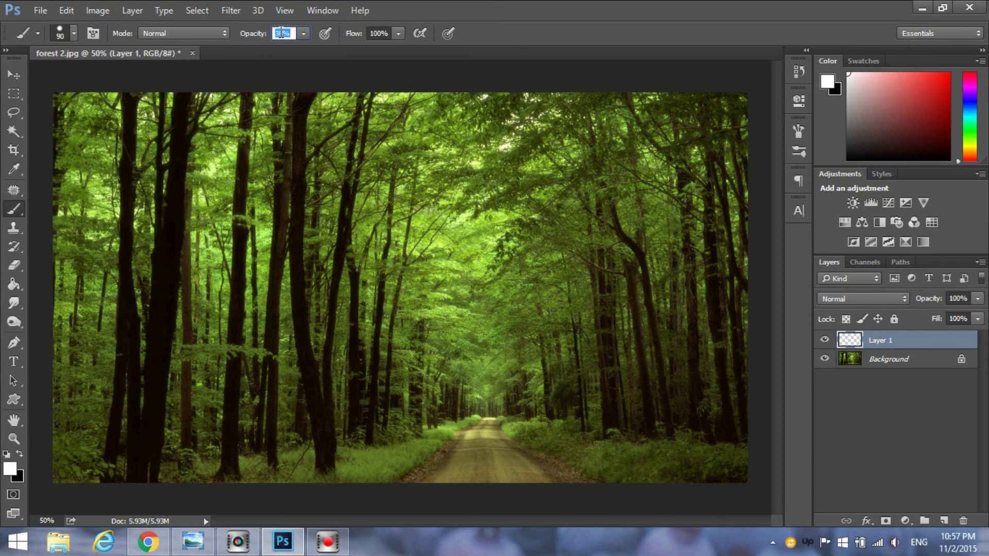
pyautogui.write('85')
pyautogui.click(353, 29)
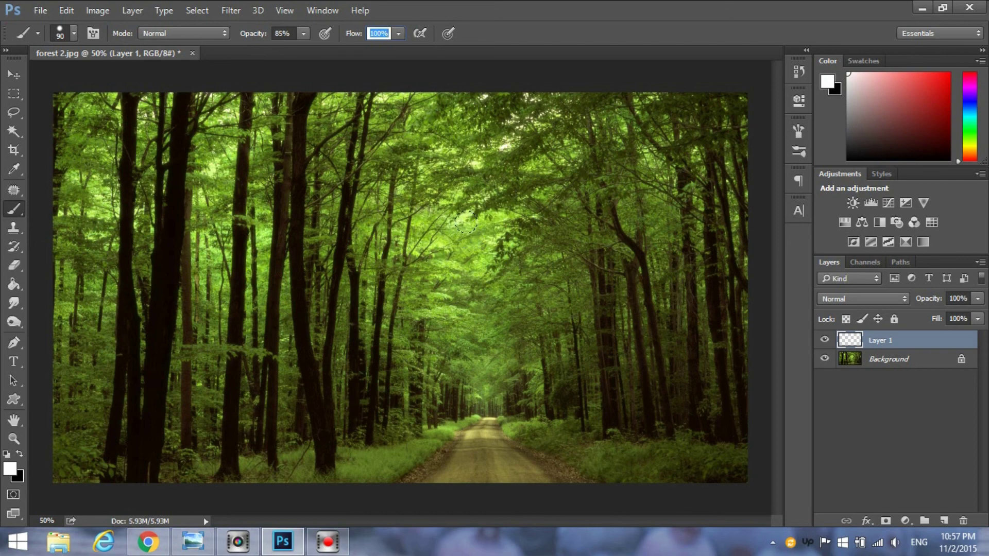
# - Stamp about thirteen hard white circles in a loose cluster over the canopy above the road
pyautogui.click(471, 227)
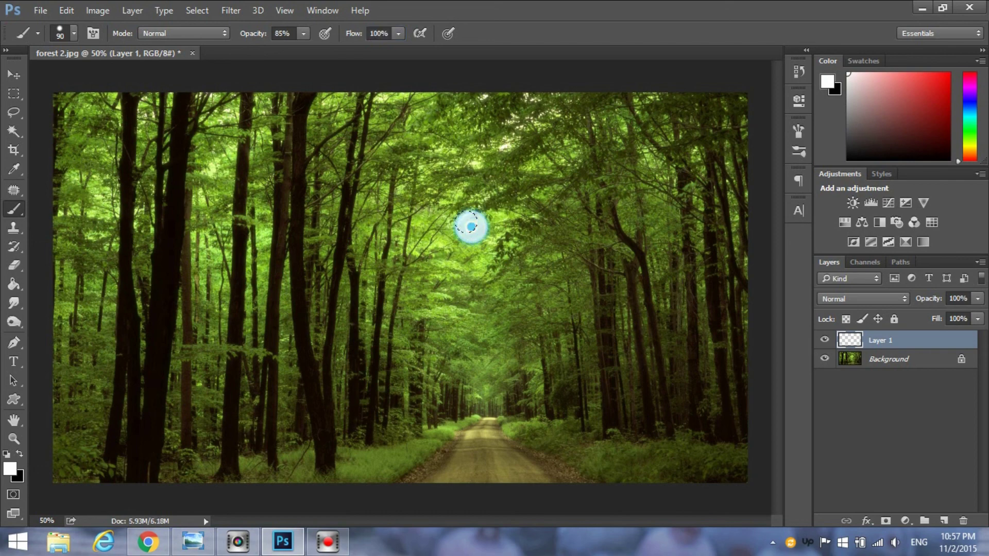
pyautogui.click(460, 269)
pyautogui.click(505, 269)
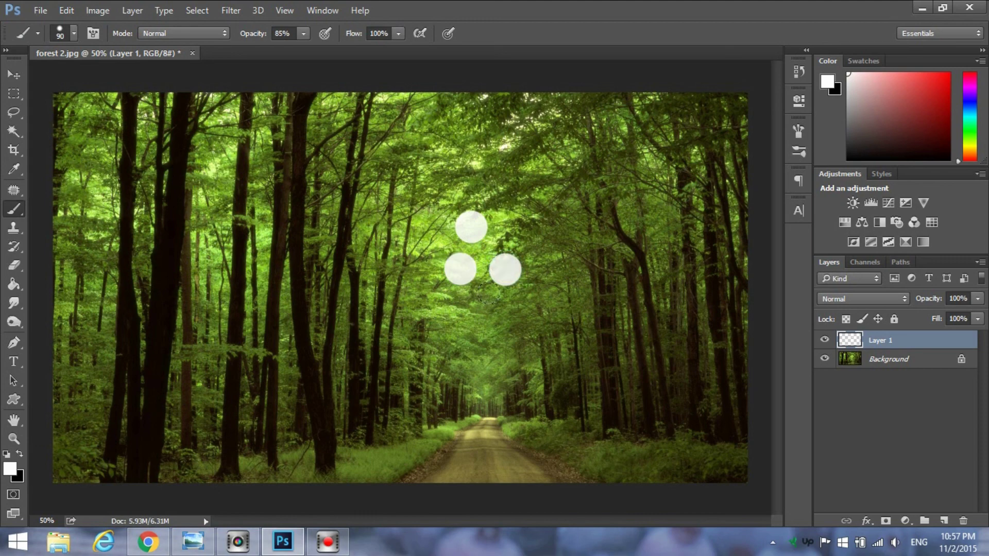
pyautogui.click(464, 312)
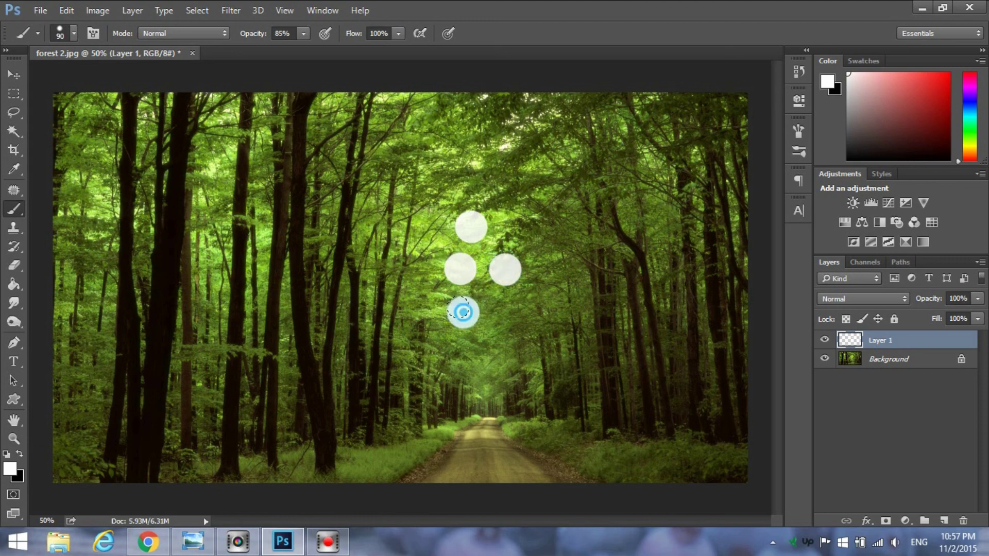
pyautogui.click(507, 319)
pyautogui.click(460, 357)
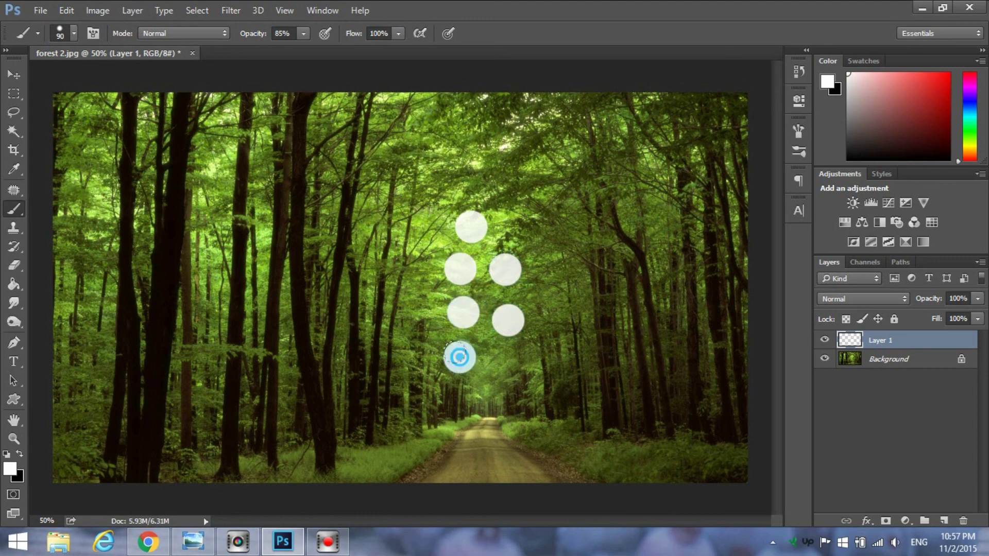
pyautogui.click(496, 368)
pyautogui.click(489, 292)
pyautogui.click(529, 342)
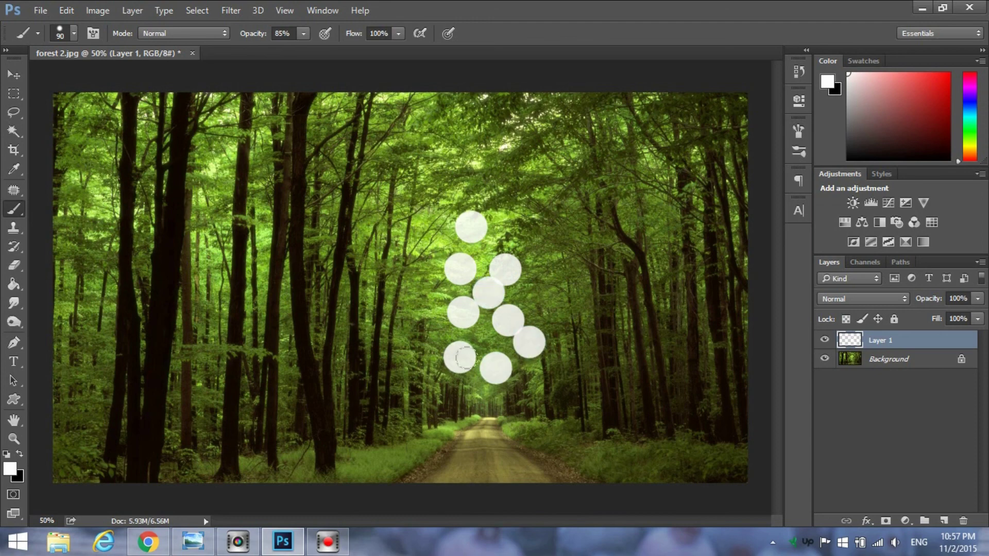
pyautogui.click(462, 382)
pyautogui.click(532, 374)
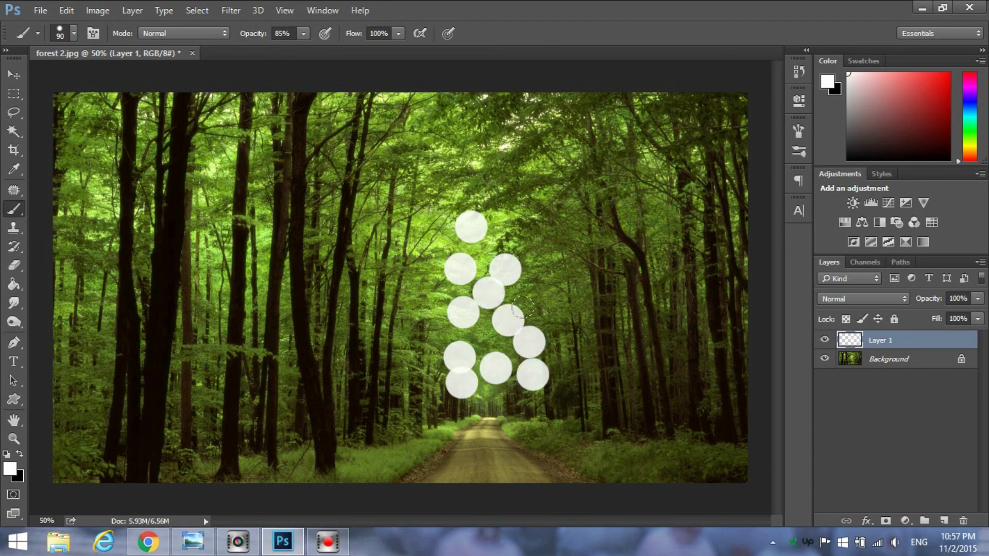
pyautogui.click(451, 331)
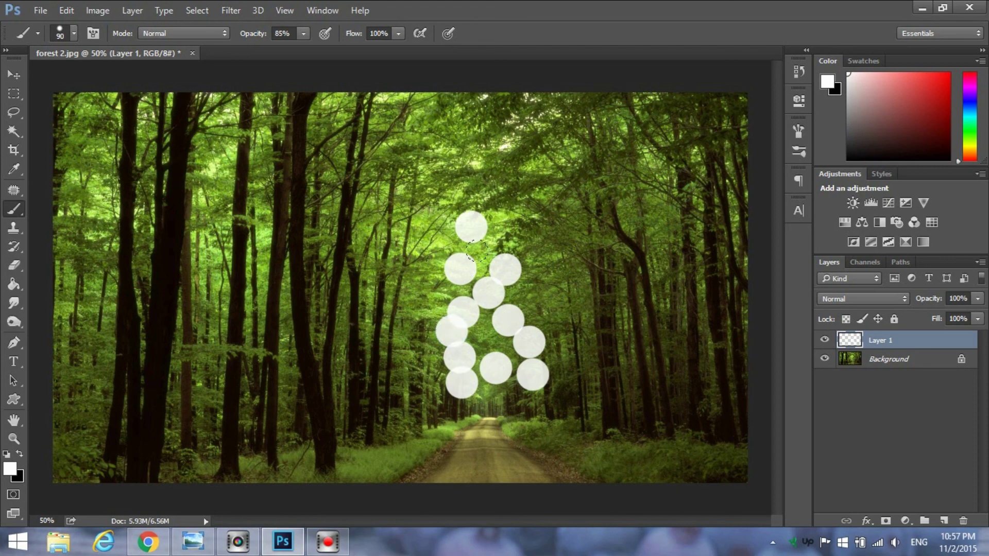
pyautogui.click(490, 250)
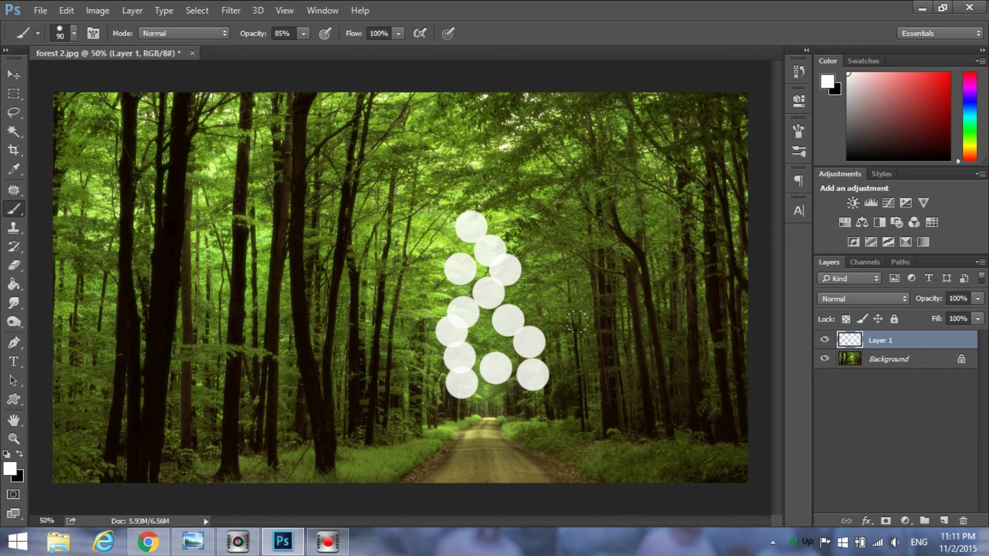
# - Set the brush to 65 px size at 50% opacity
pyautogui.click(63, 34)
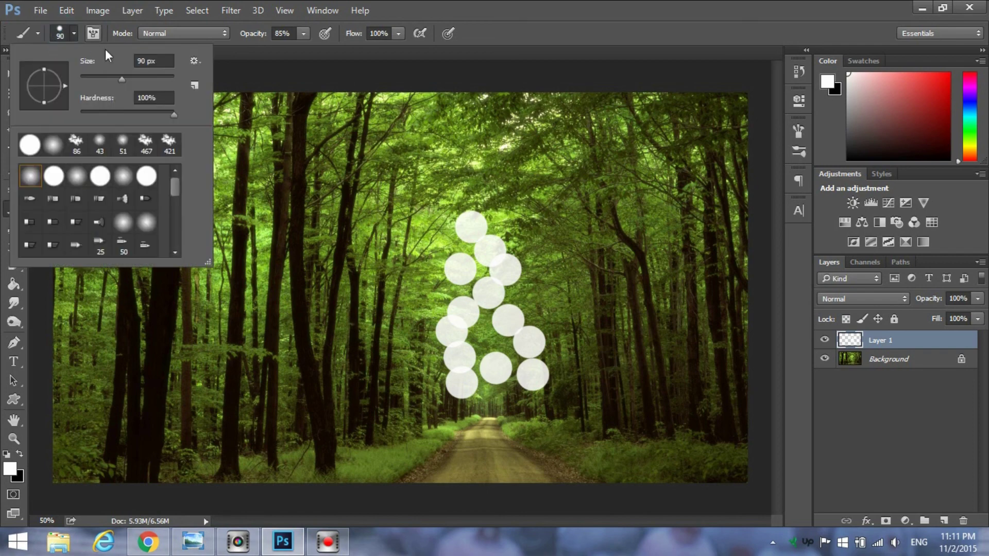
pyautogui.doubleClick(147, 61)
pyautogui.write('65')
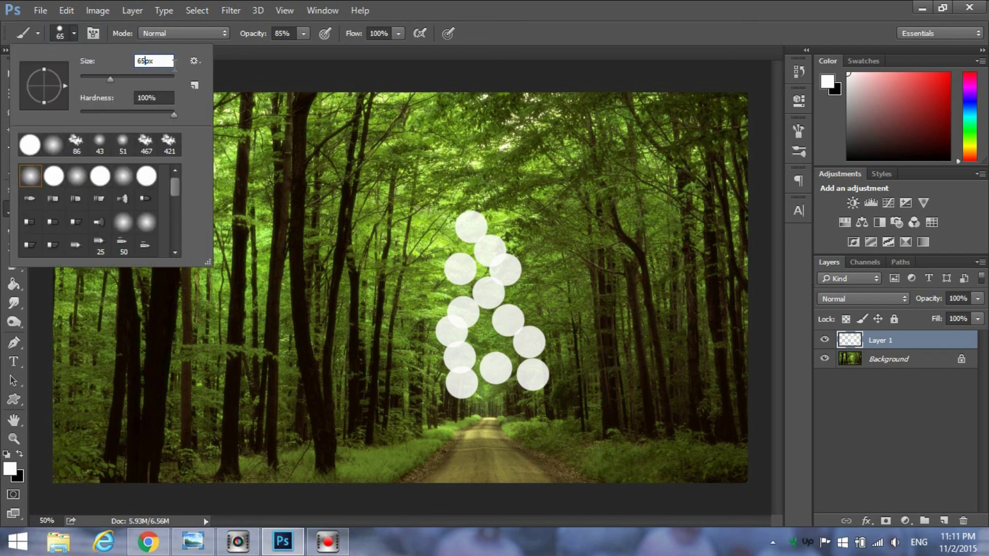
pyautogui.doubleClick(285, 35)
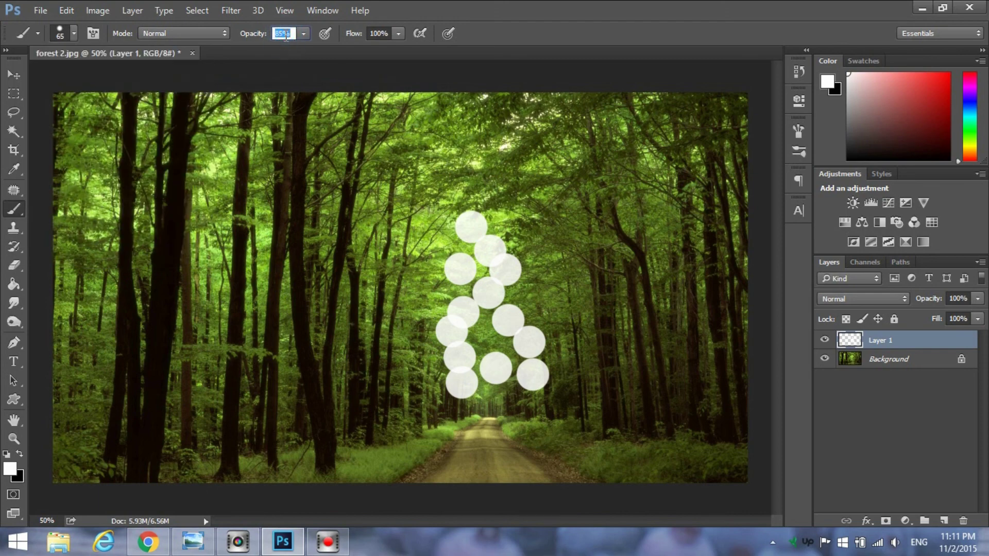
pyautogui.write('50')
# - Dab faint white circles to fill gaps and extend the cluster down to the road
pyautogui.click(471, 249)
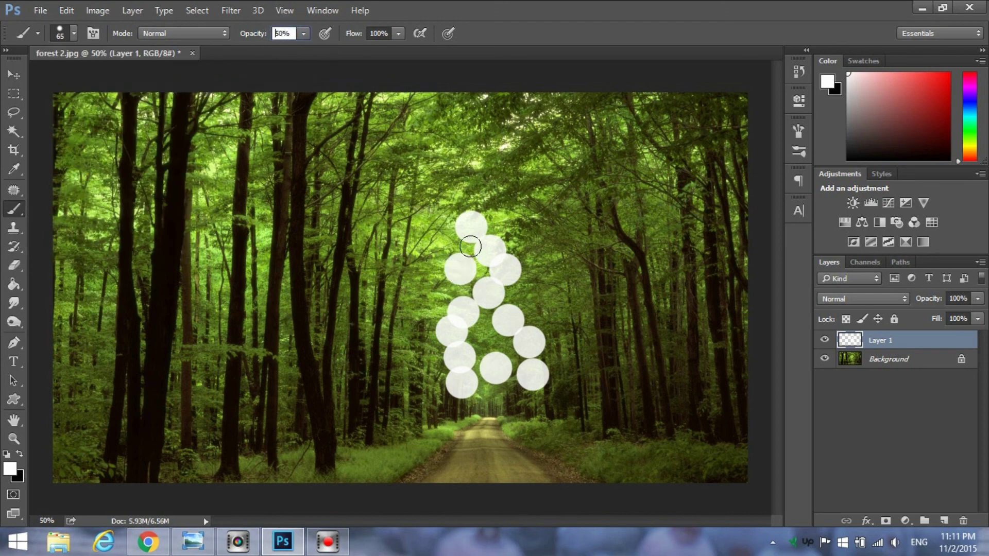
pyautogui.click(466, 286)
pyautogui.click(446, 306)
pyautogui.click(450, 288)
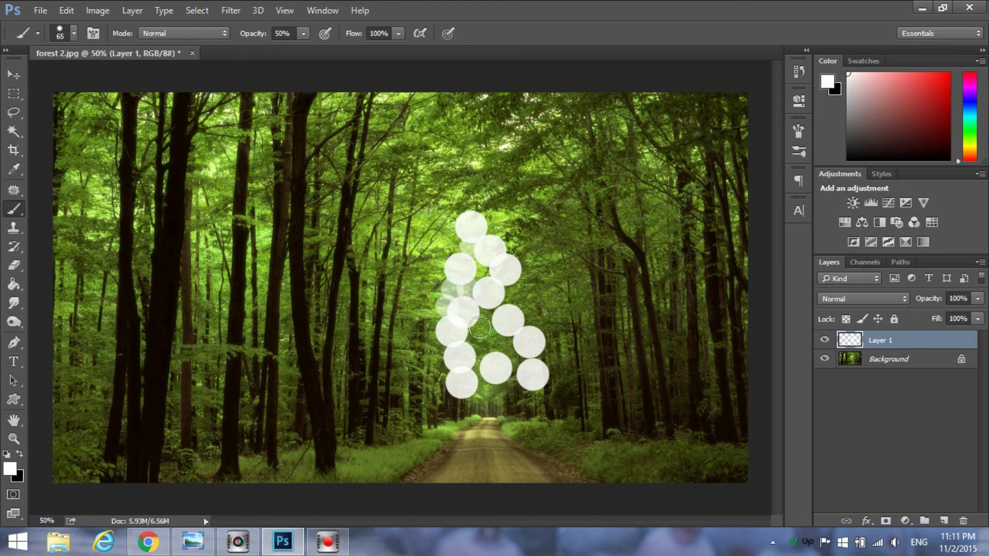
pyautogui.click(487, 343)
pyautogui.click(524, 298)
pyautogui.click(451, 238)
pyautogui.click(433, 355)
pyautogui.click(431, 390)
pyautogui.click(477, 410)
pyautogui.click(513, 403)
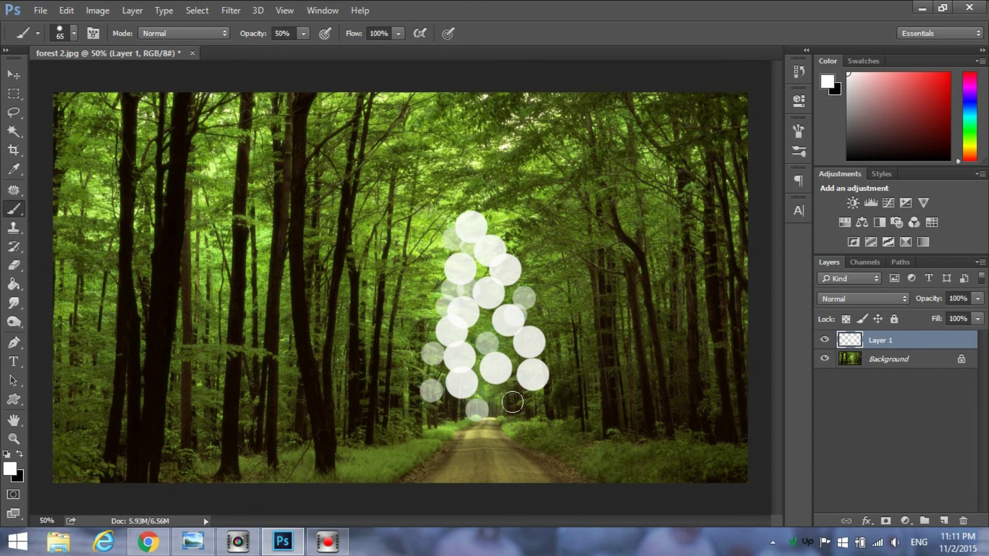
pyautogui.click(437, 423)
pyautogui.click(545, 411)
pyautogui.click(515, 349)
pyautogui.click(481, 268)
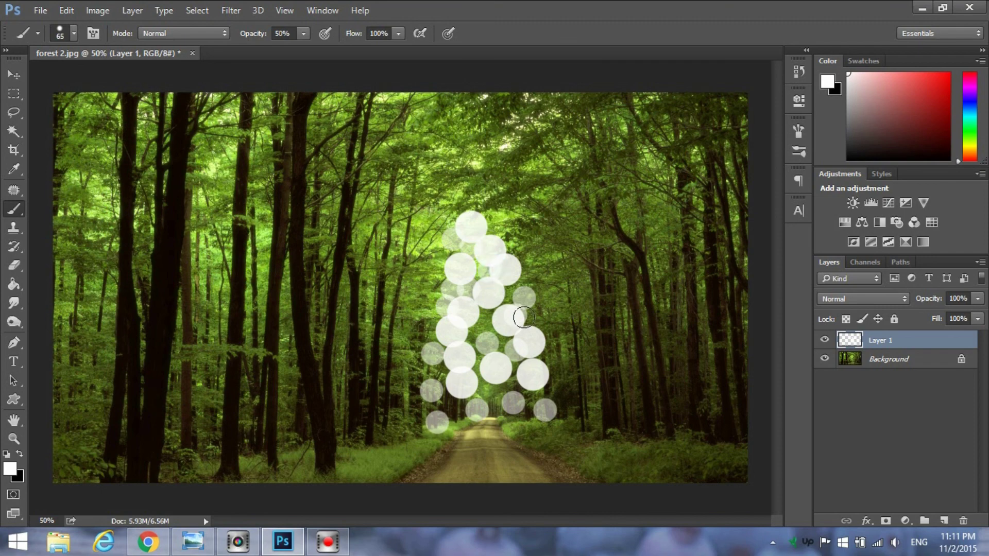
pyautogui.click(533, 322)
pyautogui.click(502, 323)
pyautogui.click(505, 387)
pyautogui.click(494, 431)
pyautogui.click(530, 428)
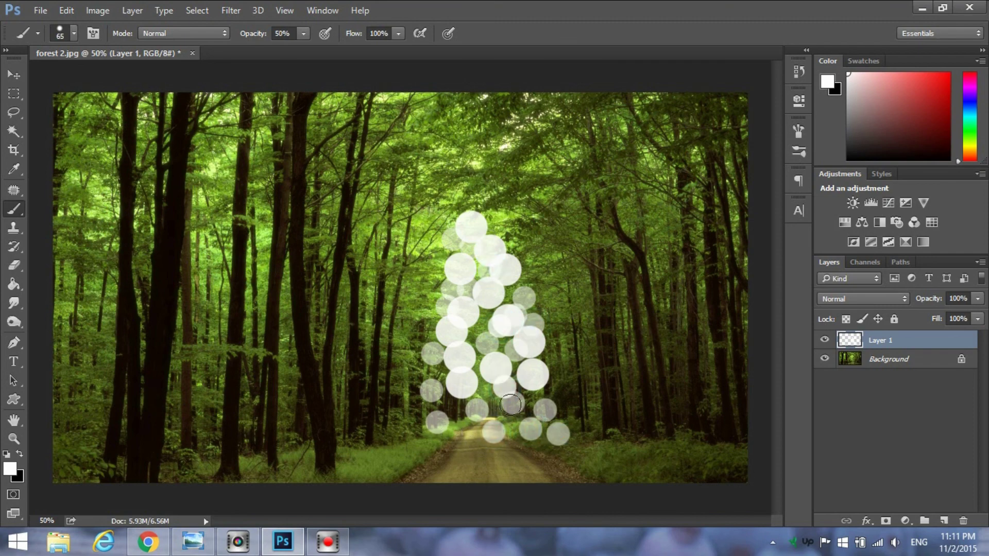
pyautogui.click(555, 394)
pyautogui.click(431, 329)
pyautogui.click(410, 425)
pyautogui.click(465, 434)
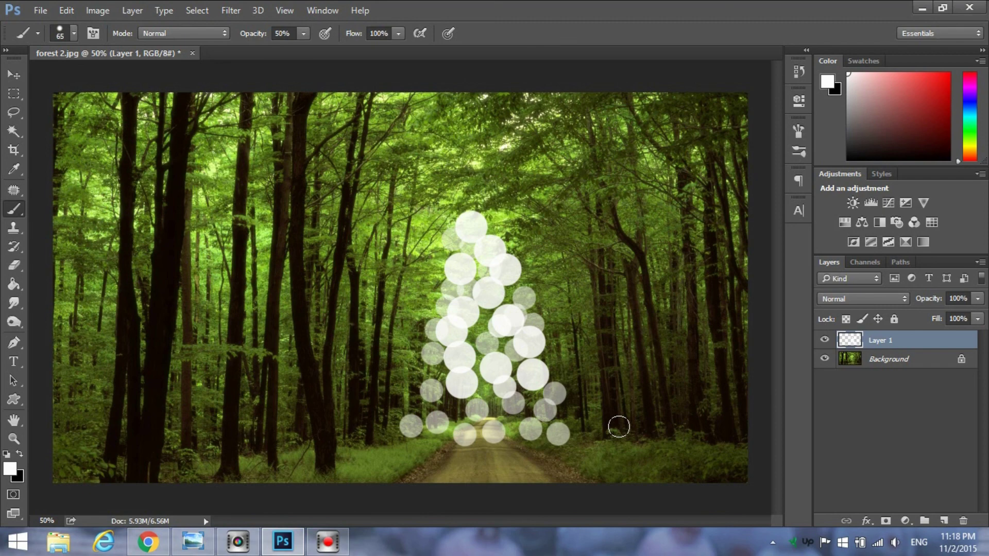
# - Apply a Zoom radial blur, amount 89, centred at the top, to Layer 1's circles
pyautogui.click(236, 14)
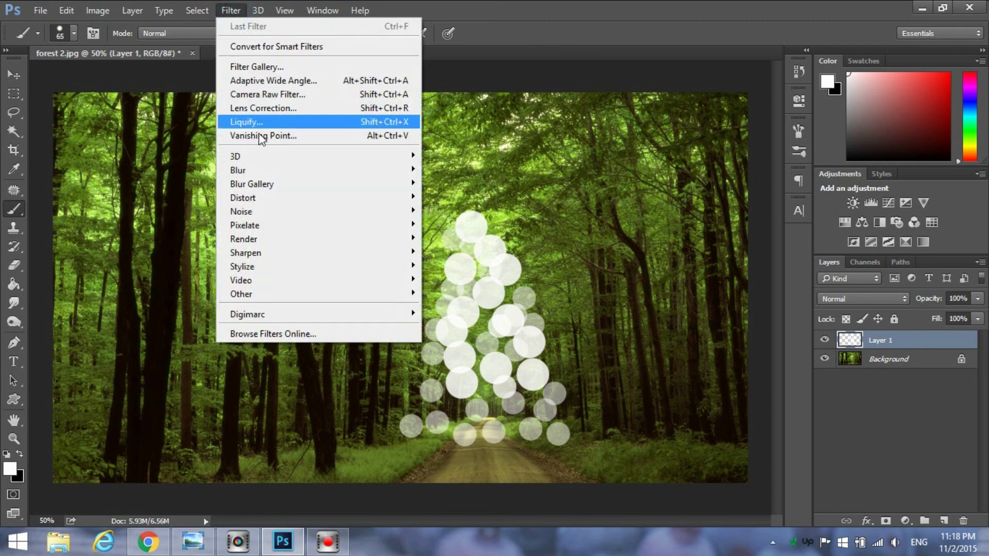
pyautogui.moveTo(238, 170)
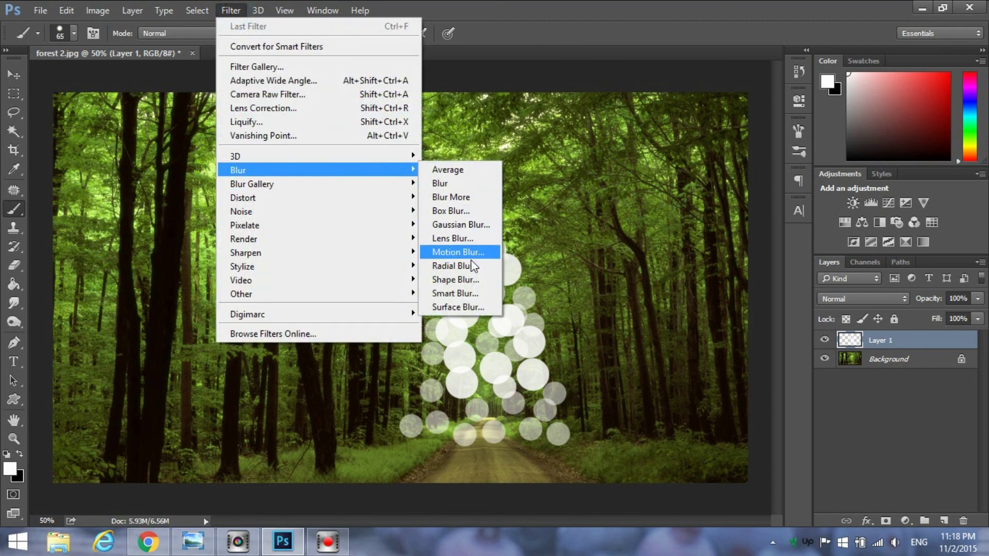
pyautogui.click(470, 266)
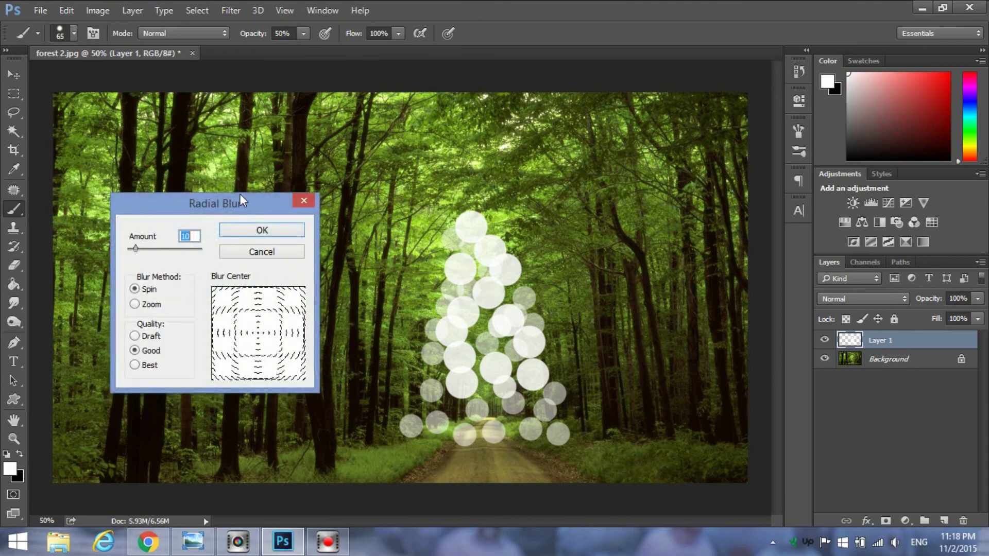
pyautogui.moveTo(249, 200); pyautogui.dragTo(265, 210)
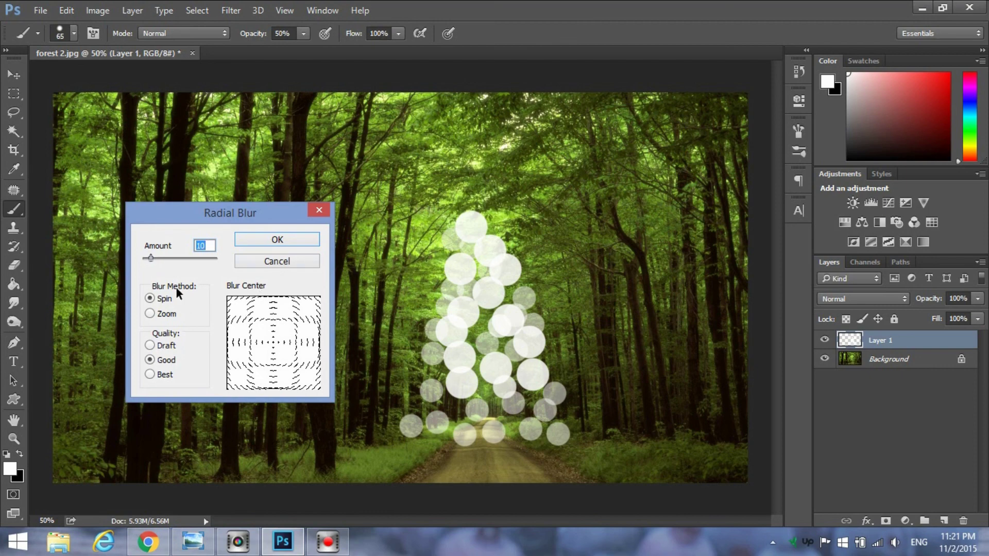
pyautogui.click(150, 314)
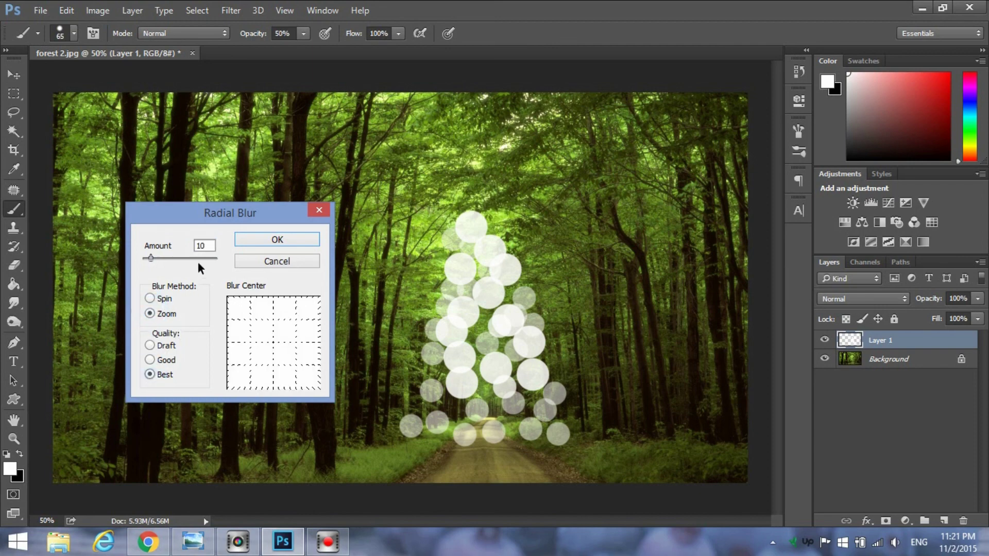
pyautogui.doubleClick(204, 243)
pyautogui.write('89')
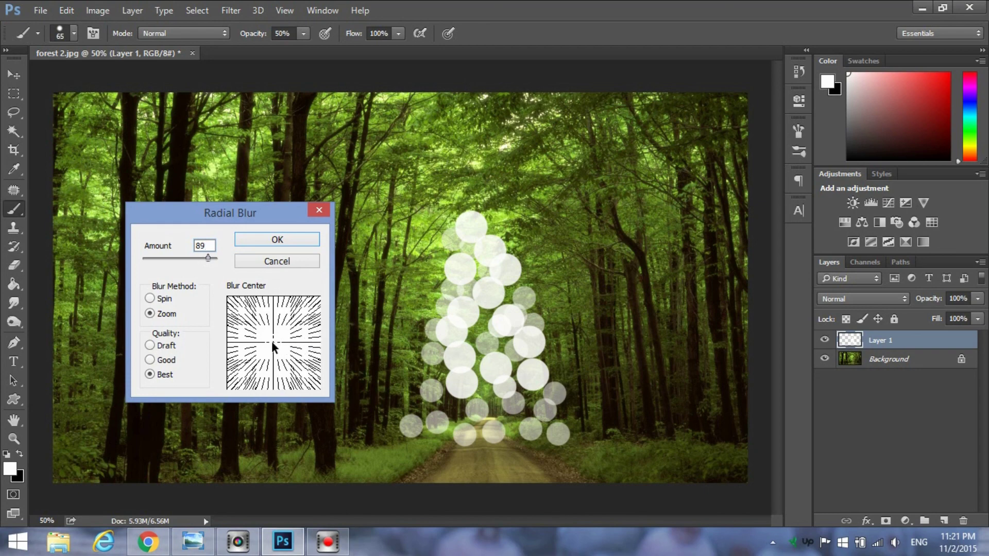
pyautogui.moveTo(271, 341); pyautogui.dragTo(277, 301)
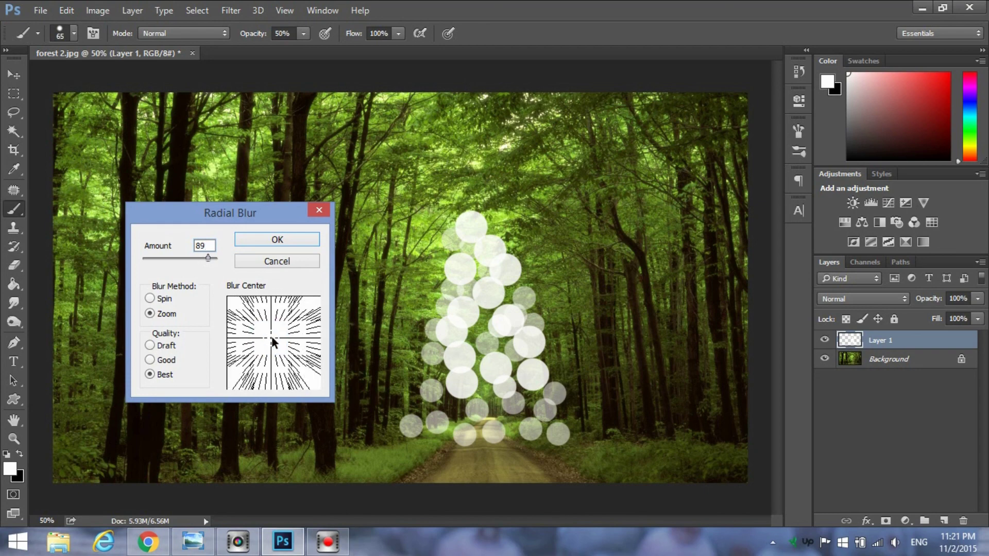
pyautogui.click(278, 302)
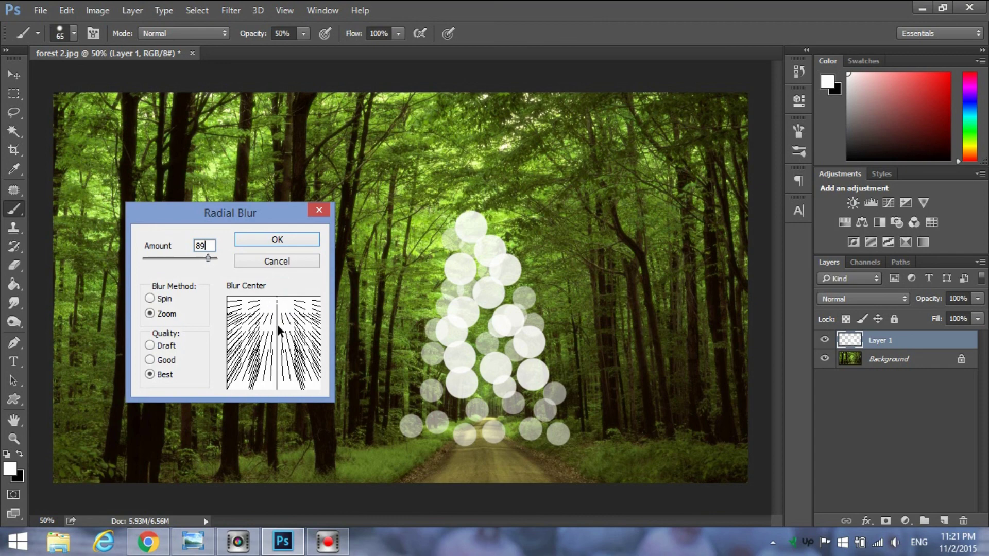
pyautogui.click(277, 243)
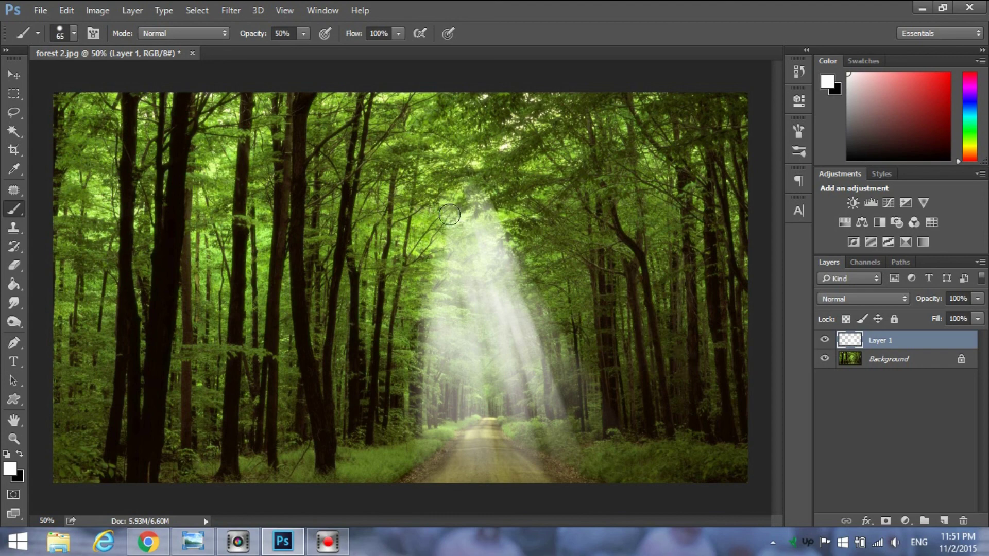
# - Move the light rays up and scale them to about 81% width and 89% height
pyautogui.click(11, 73)
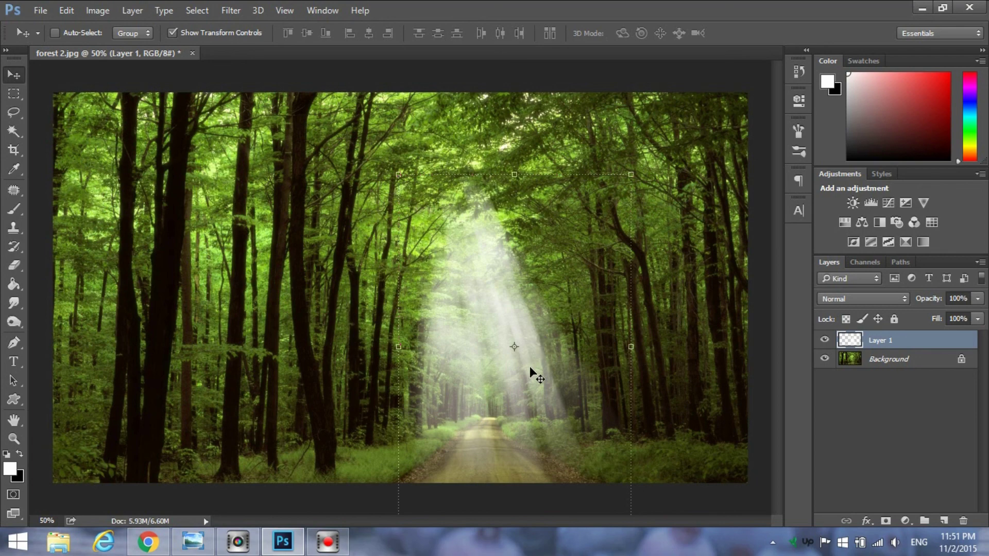
pyautogui.moveTo(529, 366); pyautogui.dragTo(530, 338)
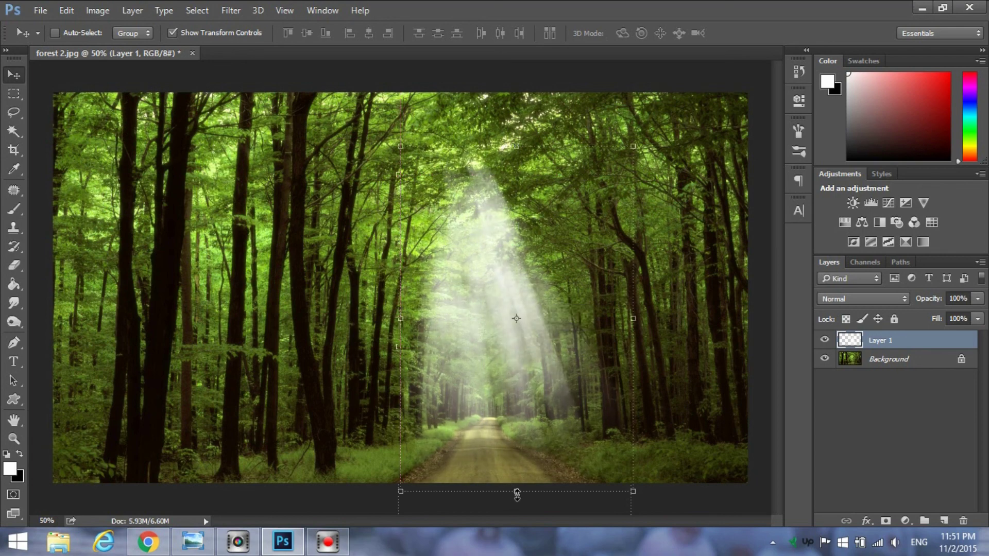
pyautogui.moveTo(517, 495); pyautogui.dragTo(517, 493)
pyautogui.moveTo(401, 318); pyautogui.dragTo(412, 332)
pyautogui.moveTo(633, 332); pyautogui.dragTo(605, 332)
pyautogui.moveTo(481, 170); pyautogui.dragTo(481, 179)
pyautogui.moveTo(614, 336); pyautogui.dragTo(596, 336)
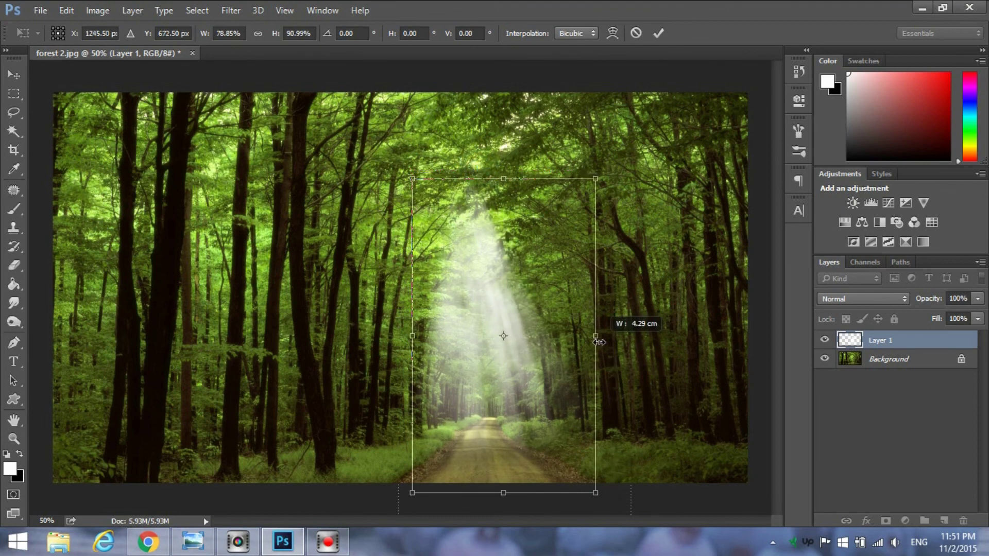
pyautogui.moveTo(411, 336); pyautogui.dragTo(407, 336)
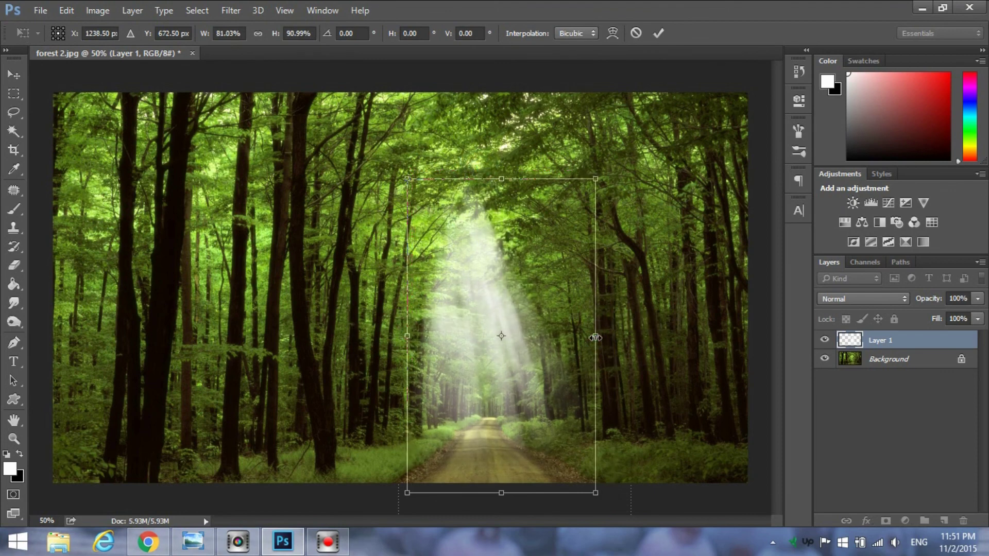
pyautogui.moveTo(501, 493); pyautogui.dragTo(498, 483)
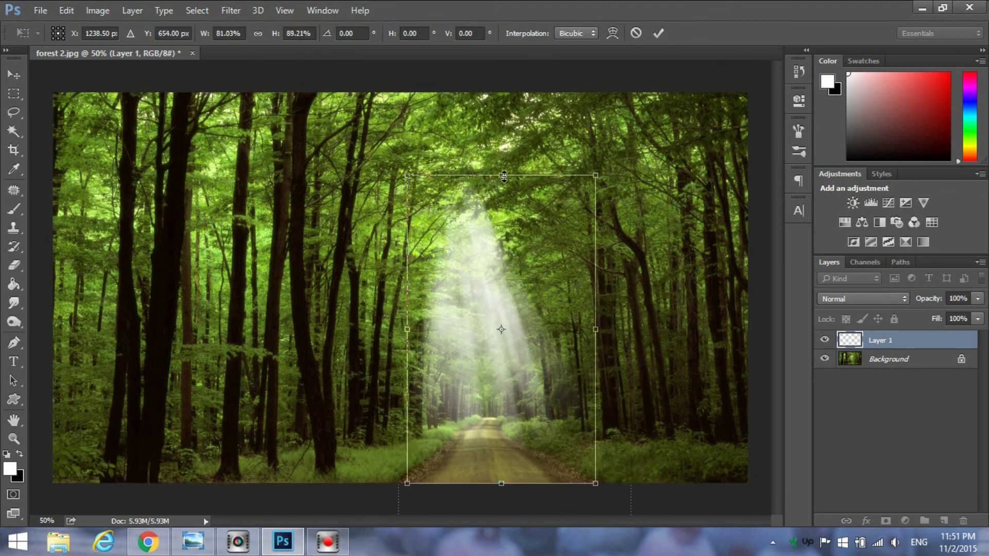
pyautogui.press('Return')
# - Zoom in to 200% on the top of the light rays among the leaves
pyautogui.press('b')
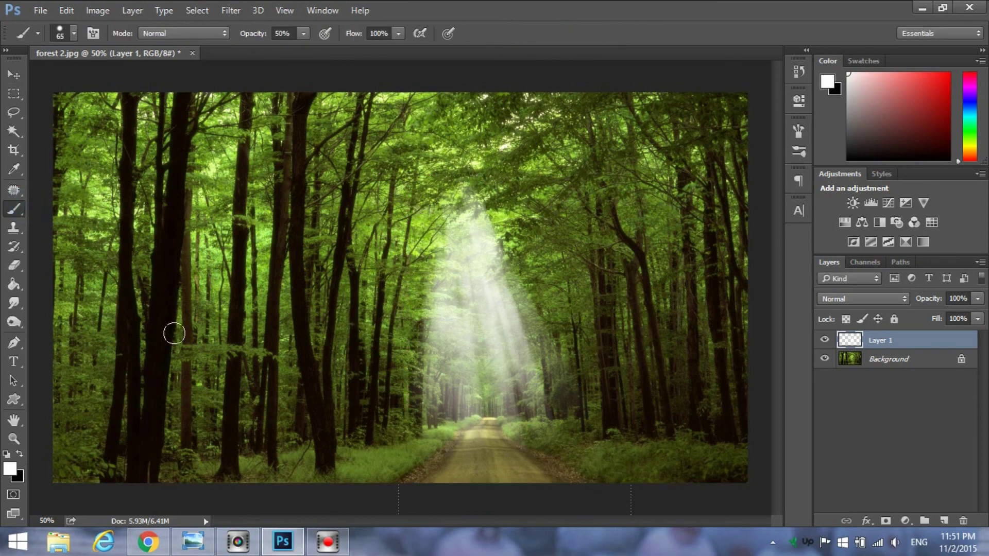
pyautogui.press('z')
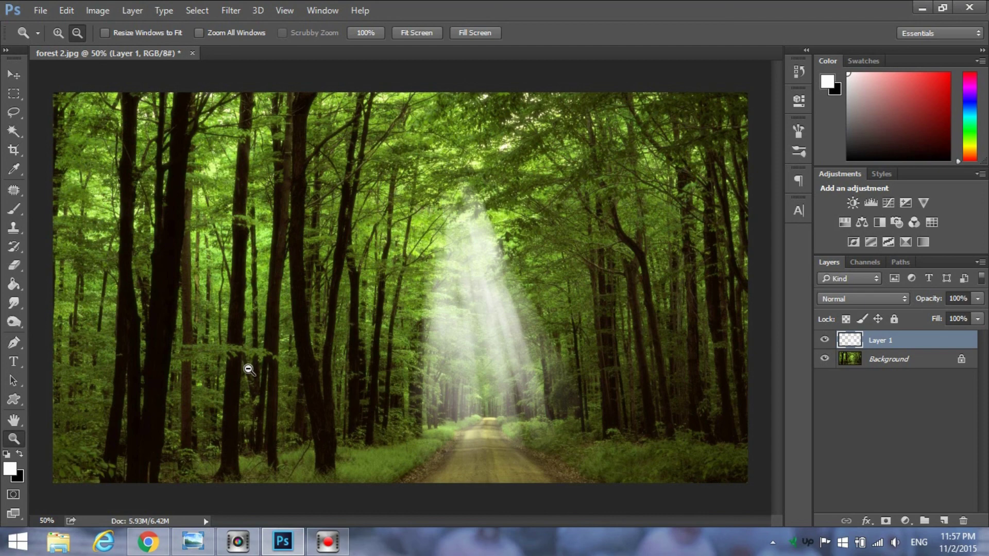
pyautogui.click(59, 33)
pyautogui.click(484, 143)
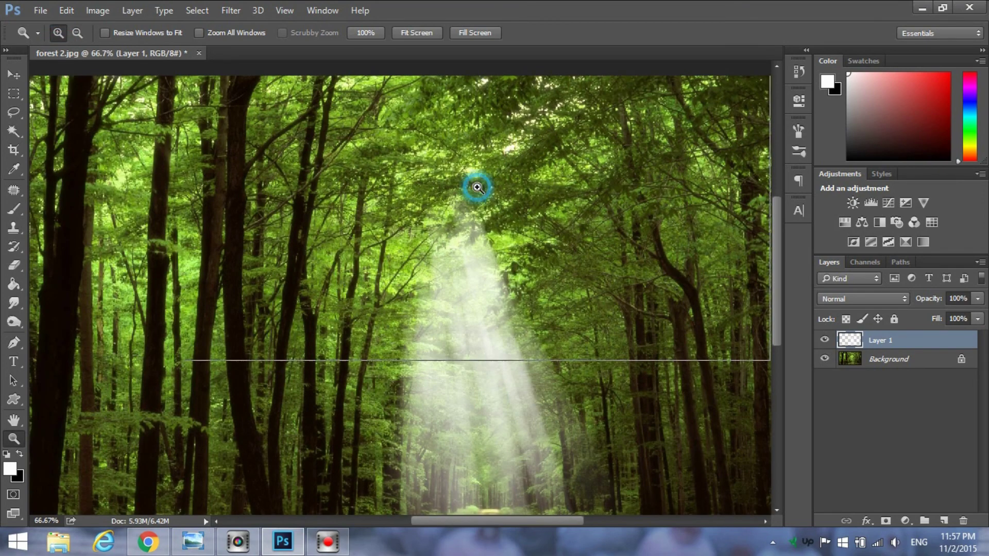
pyautogui.click(477, 187)
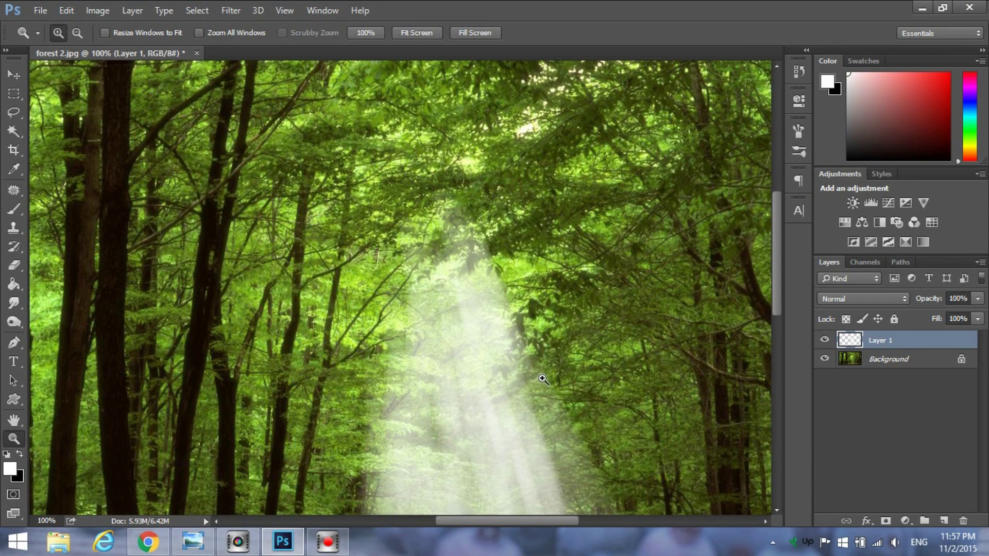
pyautogui.scroll(3, 547, 377)
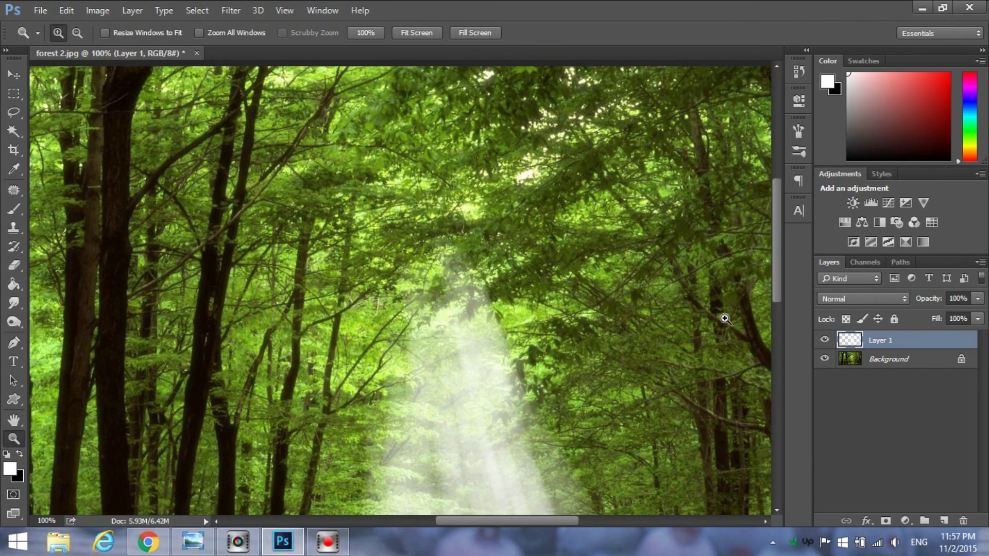
pyautogui.moveTo(776, 262); pyautogui.dragTo(777, 286)
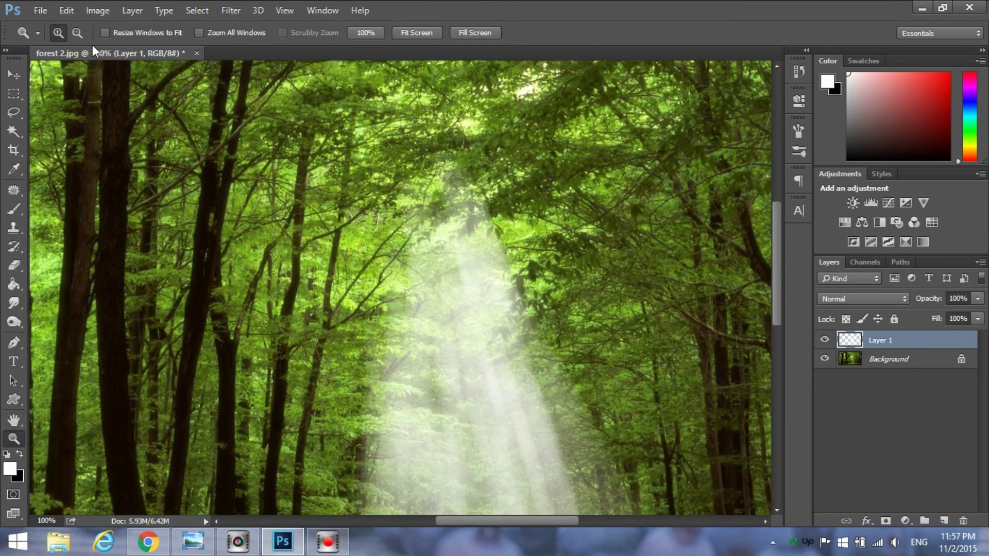
pyautogui.hotkey('ctrl', '+')
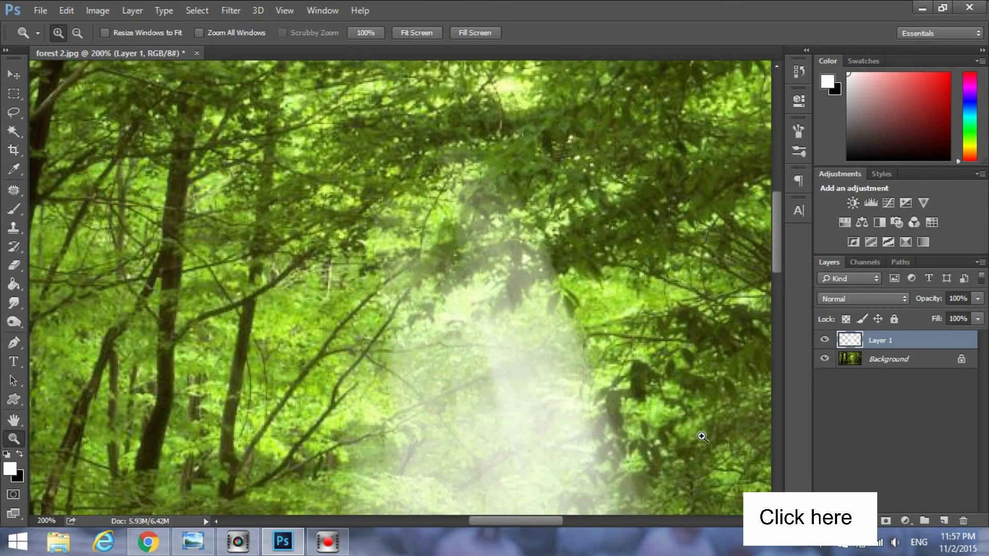
# - Add a mask to Layer 1 and paint out the fog's lower-left edge with soft black 27 px
pyautogui.click(886, 520)
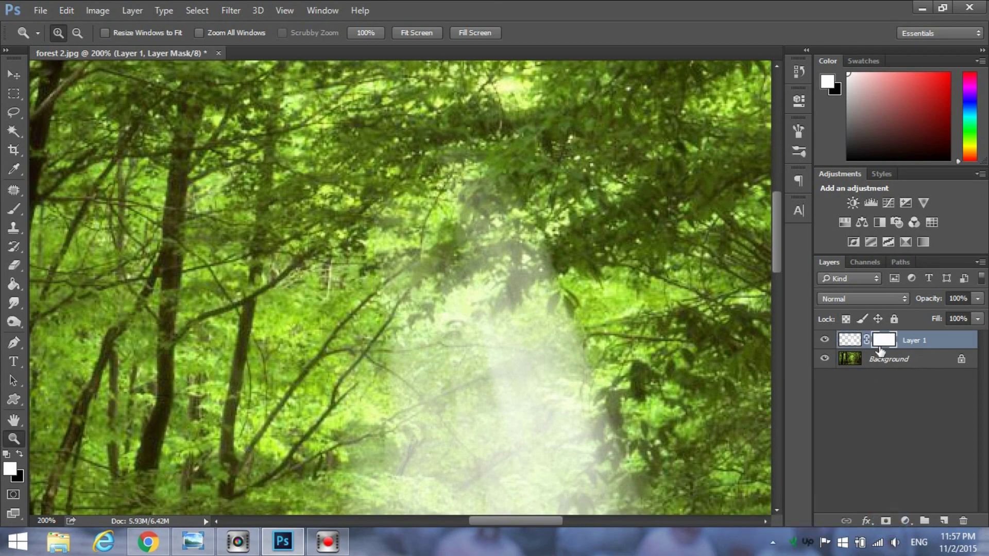
pyautogui.click(11, 208)
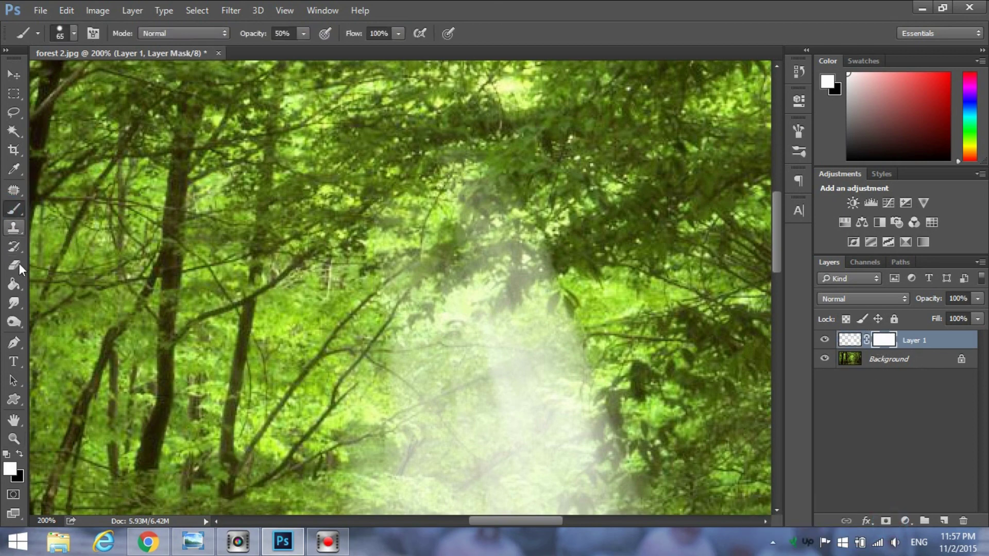
pyautogui.click(74, 34)
pyautogui.click(153, 98)
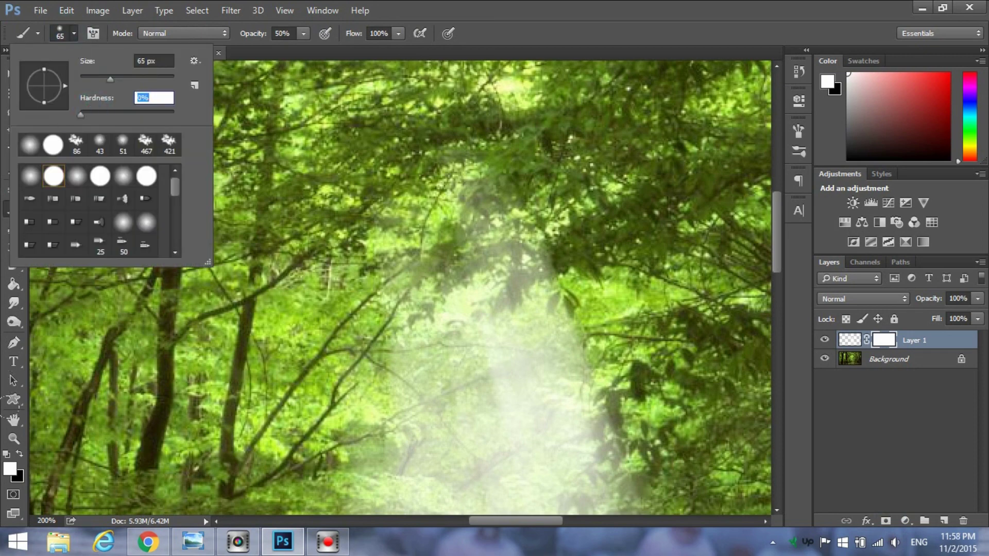
pyautogui.click(17, 456)
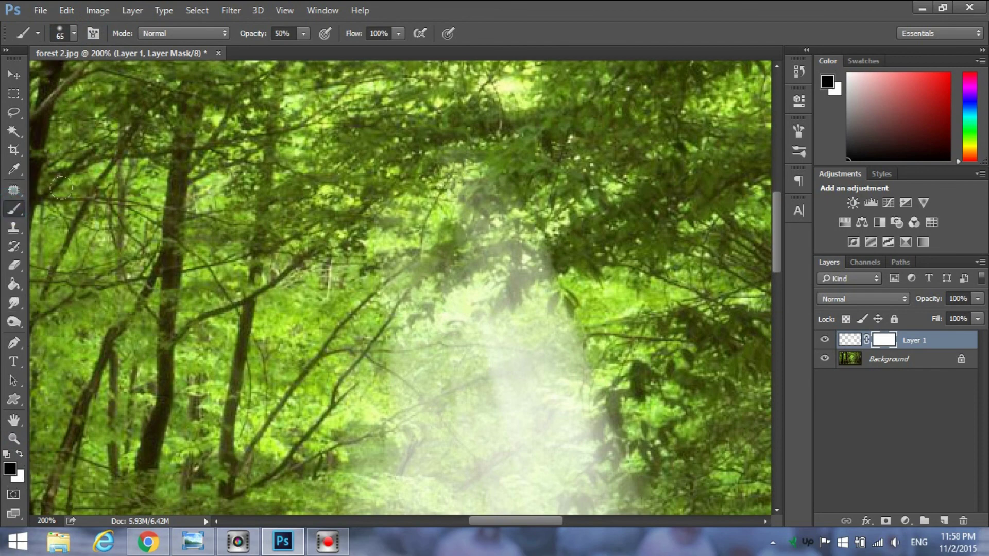
pyautogui.rightClick(592, 221)
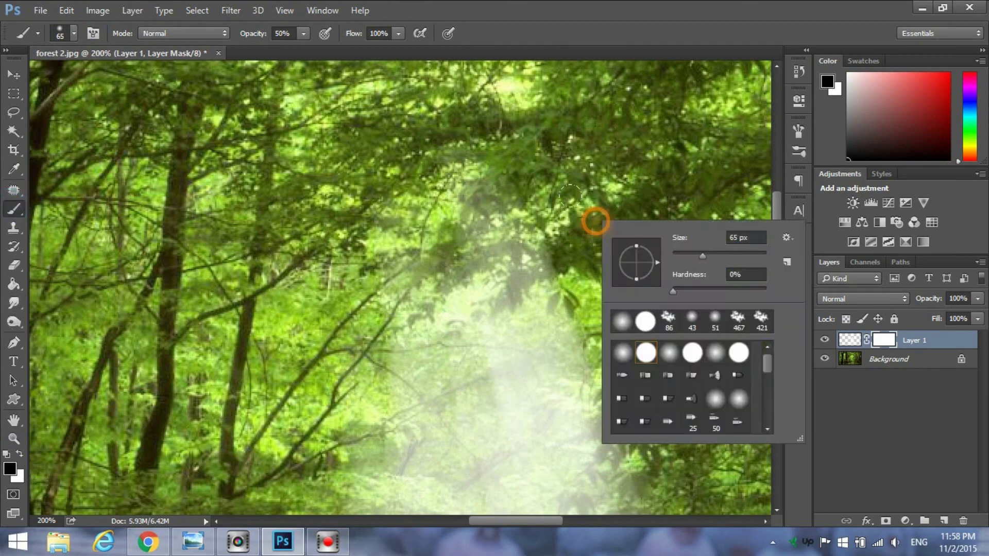
pyautogui.click(686, 255)
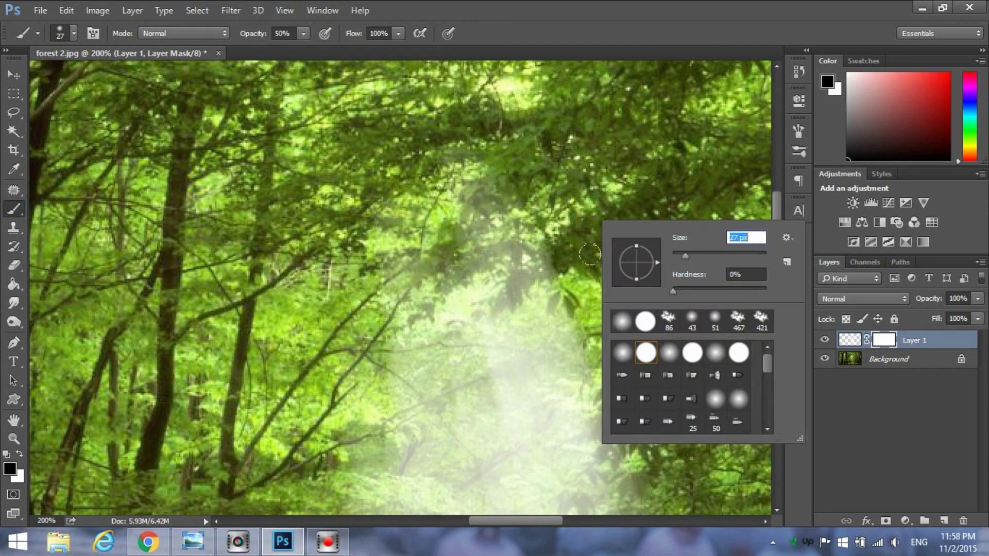
pyautogui.click(546, 264)
pyautogui.moveTo(546, 264); pyautogui.dragTo(510, 289)
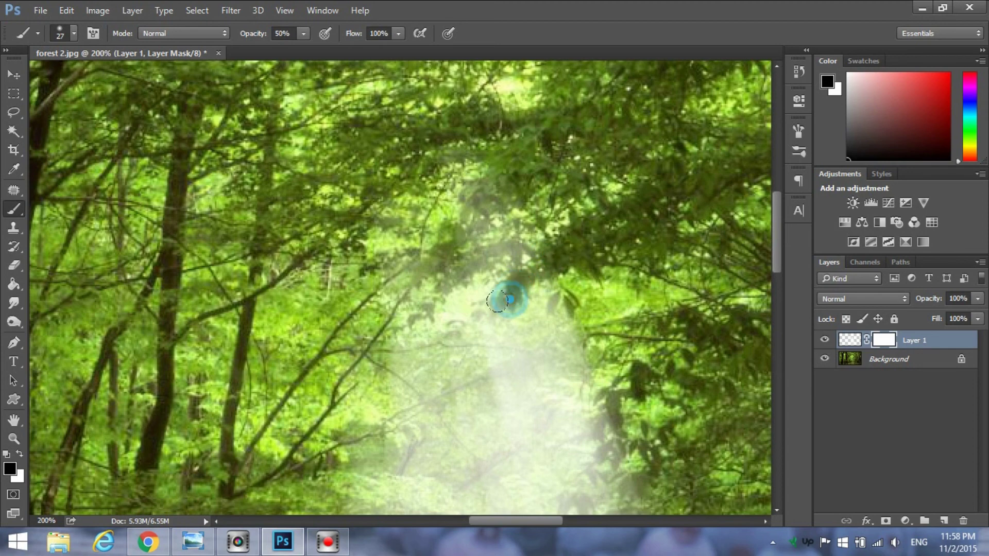
# - At 19% brush opacity, thin the fog where it meets the upper canopy
pyautogui.click(303, 34)
pyautogui.click(511, 254)
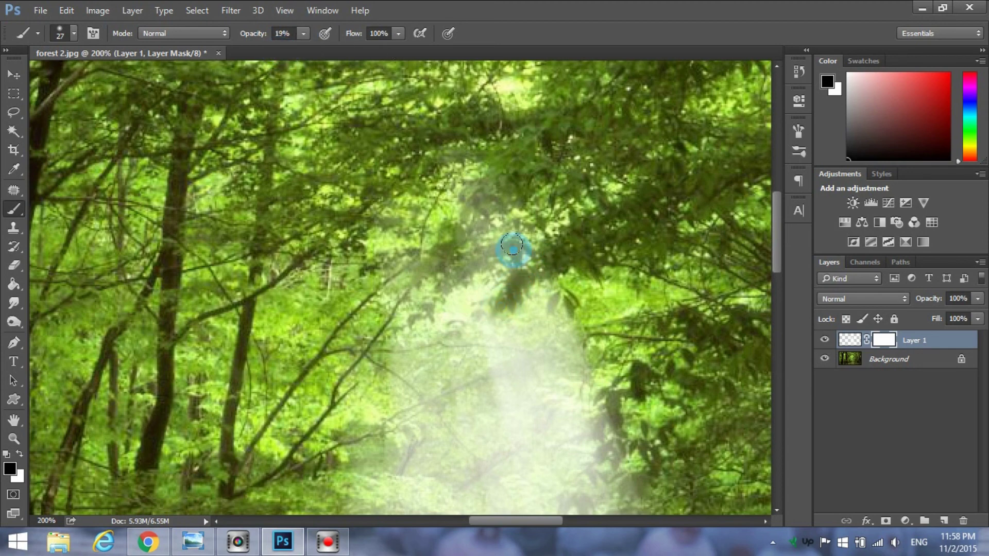
pyautogui.moveTo(490, 186)
pyautogui.mouseDown()
pyautogui.moveTo(457, 295)
pyautogui.moveTo(415, 252)
pyautogui.moveTo(406, 298)
pyautogui.moveTo(481, 258)
pyautogui.moveTo(501, 303)
pyautogui.moveTo(437, 322)
pyautogui.mouseUp()
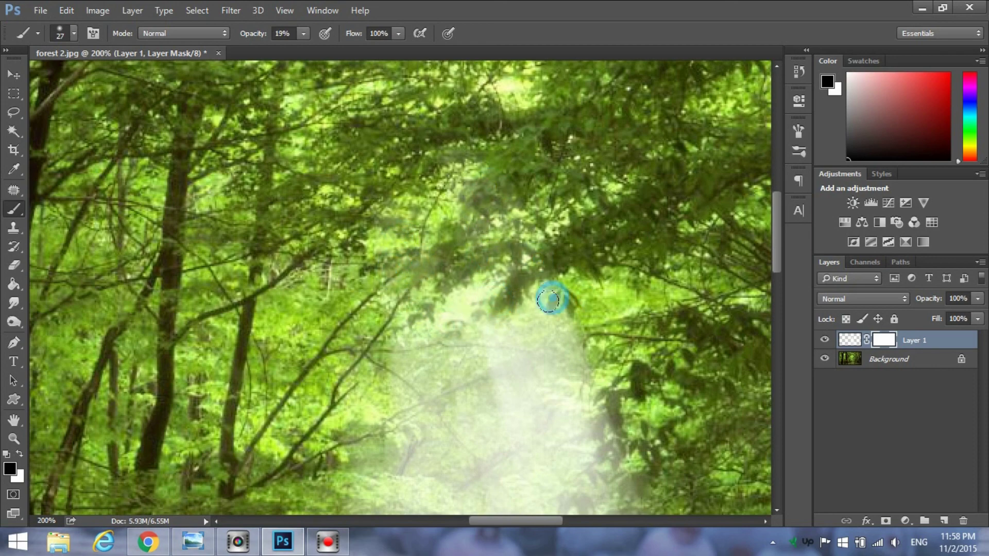
pyautogui.scroll(2, 552, 294)
pyautogui.moveTo(475, 145); pyautogui.dragTo(510, 147)
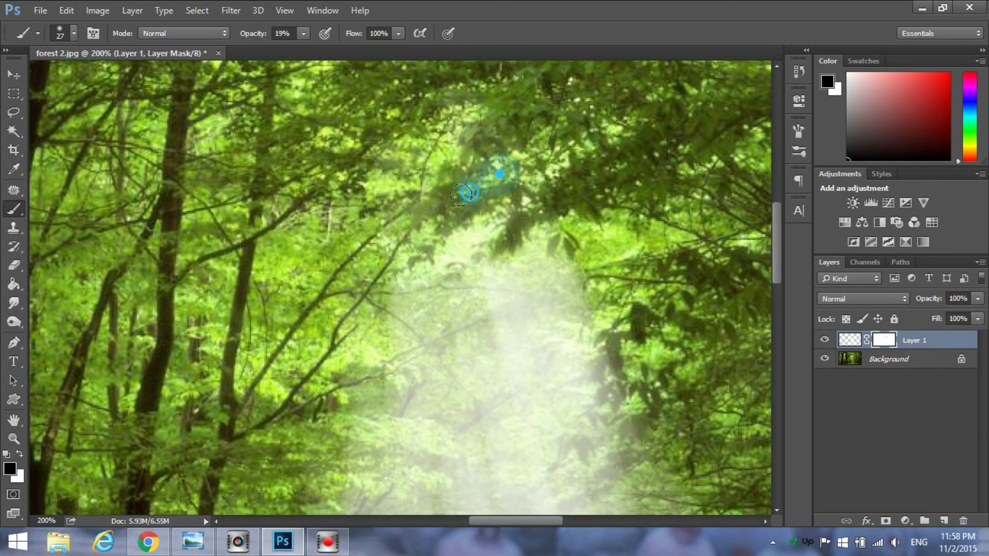
# - With a 15 px brush at 40% opacity, mask the fog out of the right foliage
pyautogui.rightClick(641, 301)
pyautogui.click(719, 331)
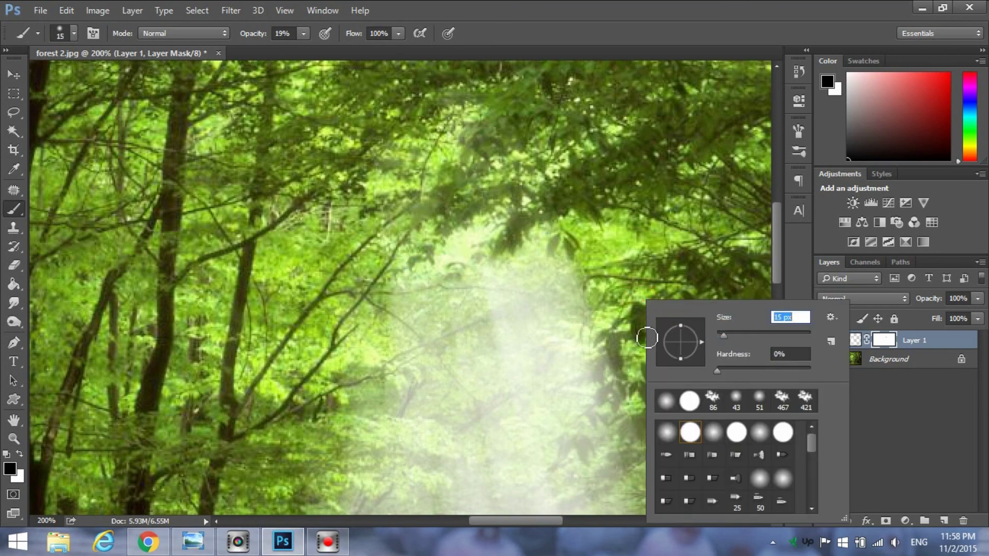
pyautogui.press('Return')
pyautogui.click(304, 34)
pyautogui.moveTo(304, 49); pyautogui.dragTo(320, 49)
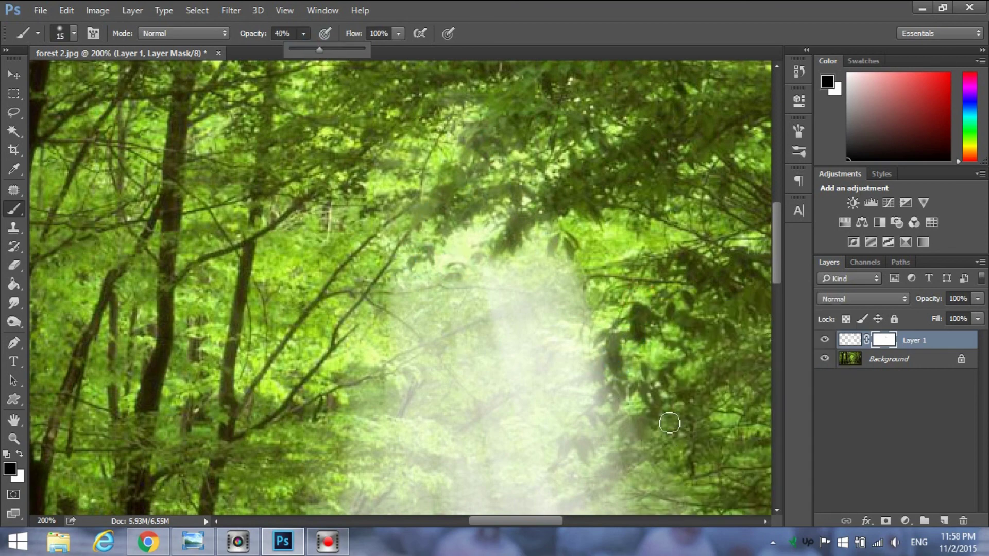
pyautogui.moveTo(587, 351)
pyautogui.mouseDown()
pyautogui.moveTo(620, 393)
pyautogui.moveTo(612, 404)
pyautogui.moveTo(602, 391)
pyautogui.moveTo(594, 419)
pyautogui.moveTo(647, 426)
pyautogui.moveTo(637, 435)
pyautogui.moveTo(618, 426)
pyautogui.moveTo(571, 451)
pyautogui.moveTo(570, 438)
pyautogui.moveTo(589, 450)
pyautogui.moveTo(604, 418)
pyautogui.mouseUp()
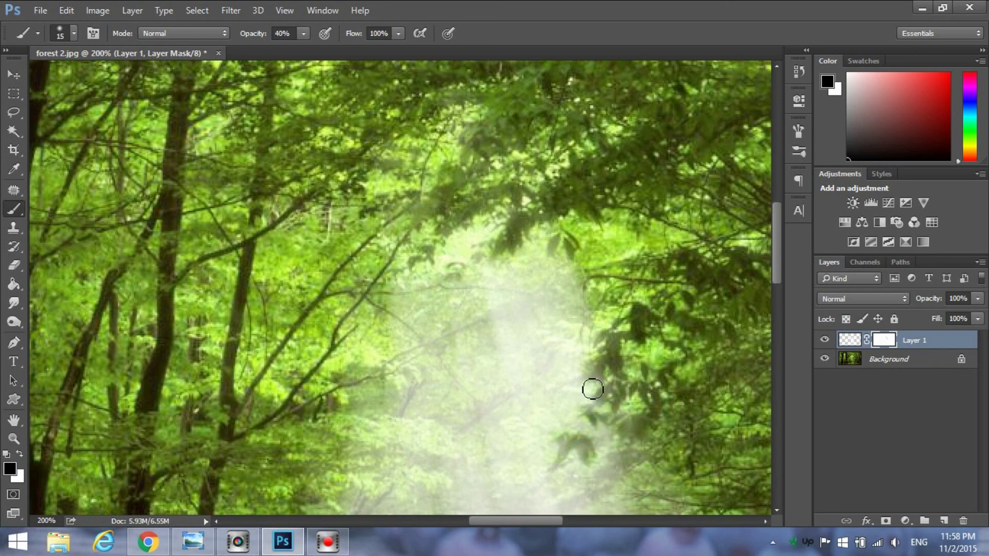
pyautogui.click(566, 247)
pyautogui.scroll(-3, 613, 412)
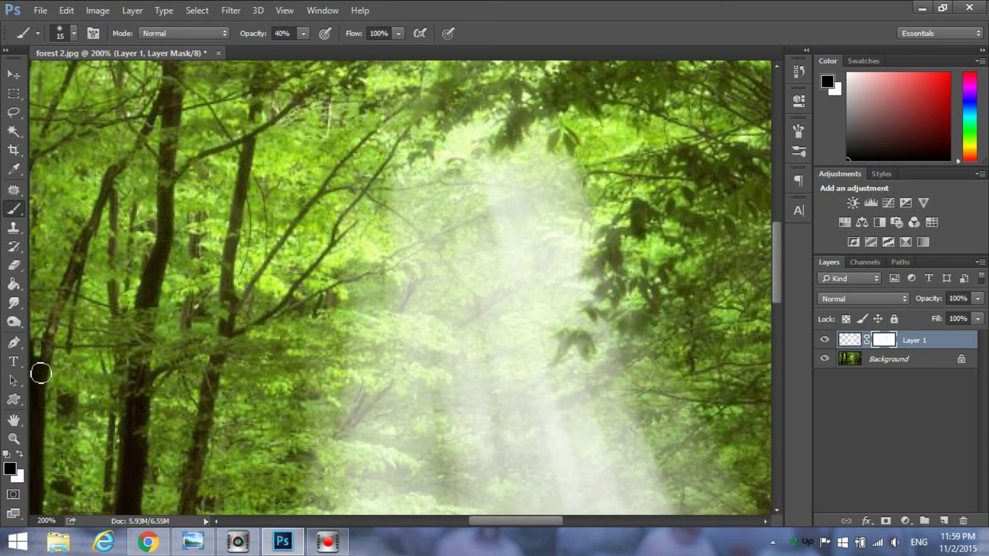
# - Zoom out to view the whole photo
pyautogui.click(13, 438)
pyautogui.click(77, 32)
pyautogui.click(569, 316)
pyautogui.click(643, 296)
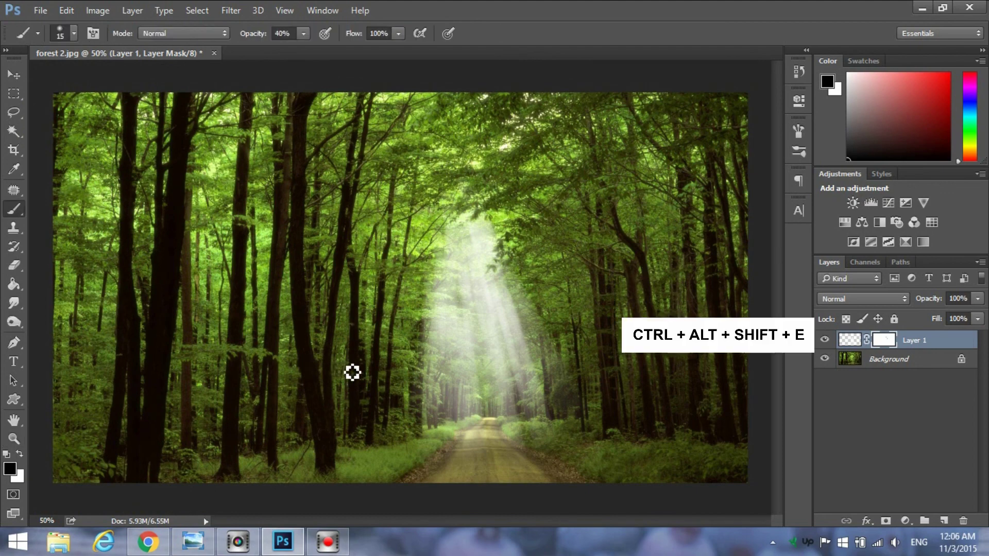
# - Stamp visible layers into Layer 2 and raise its contrast to 10 with Brightness/Contrast
pyautogui.hotkey('ctrl', 'alt', 'shift', 'e')
pyautogui.press('x')
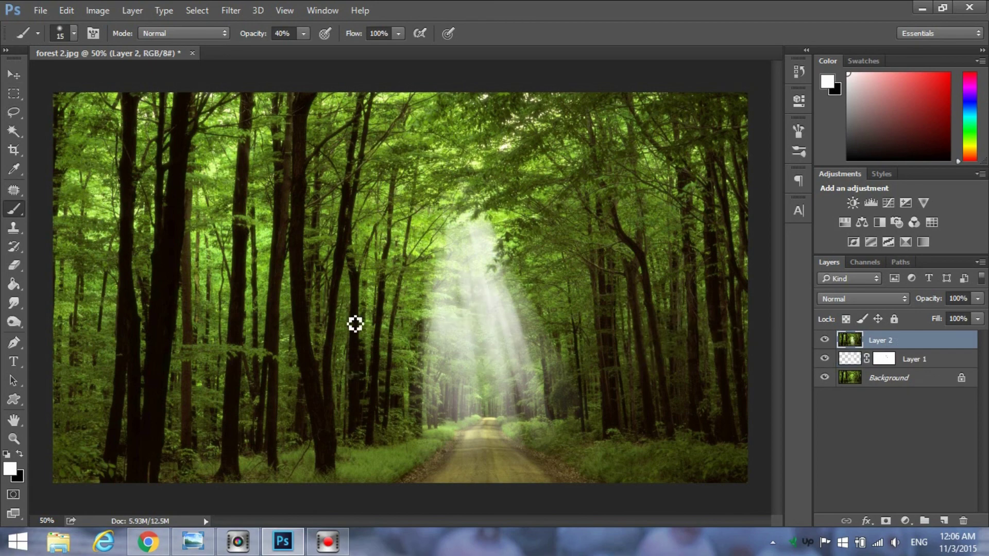
pyautogui.click(101, 12)
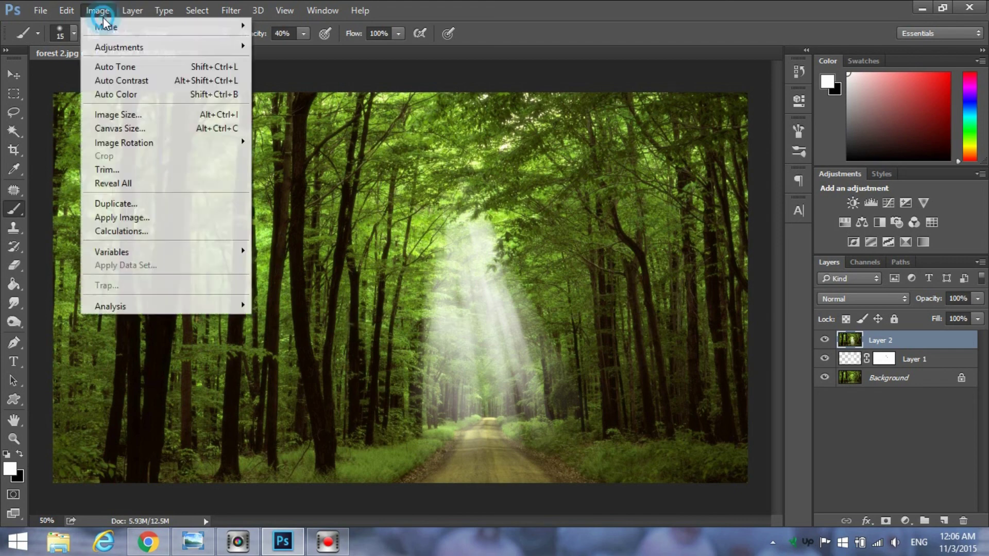
pyautogui.moveTo(120, 48)
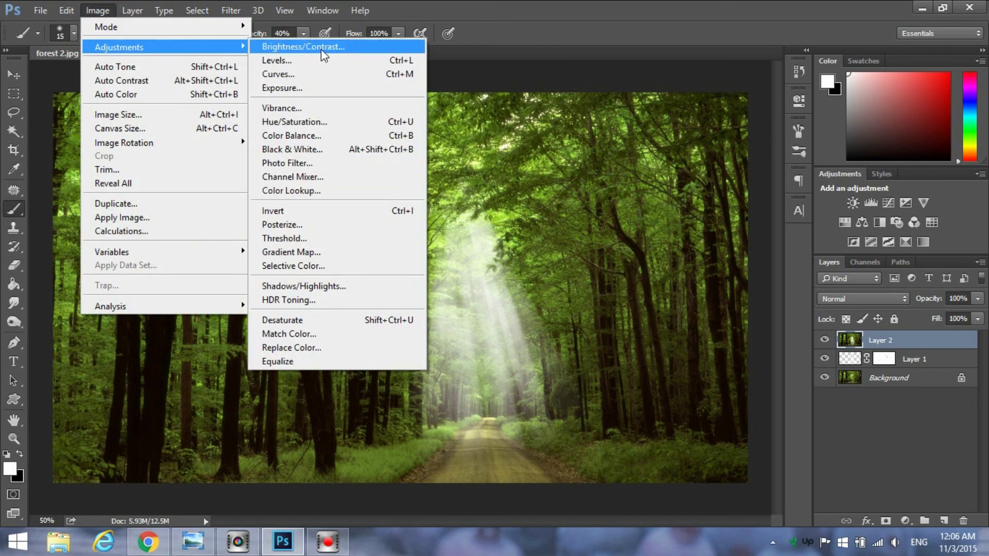
pyautogui.click(319, 49)
pyautogui.doubleClick(730, 313)
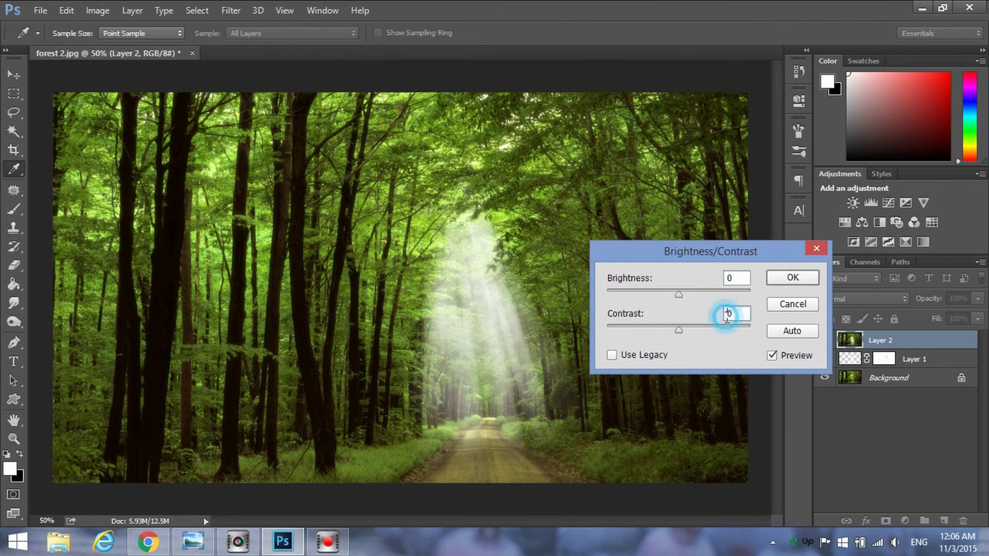
pyautogui.write('10')
pyautogui.click(788, 278)
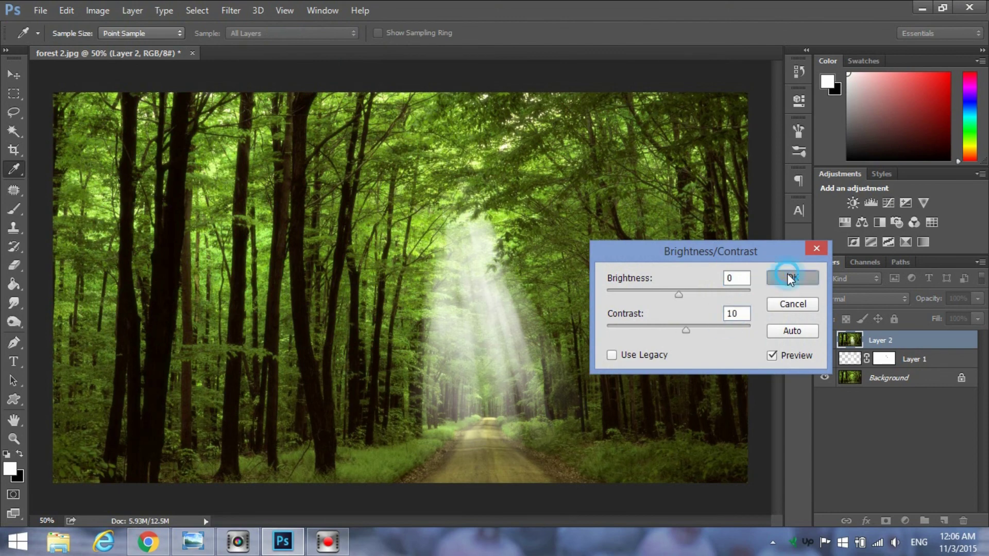
pyautogui.click(905, 521)
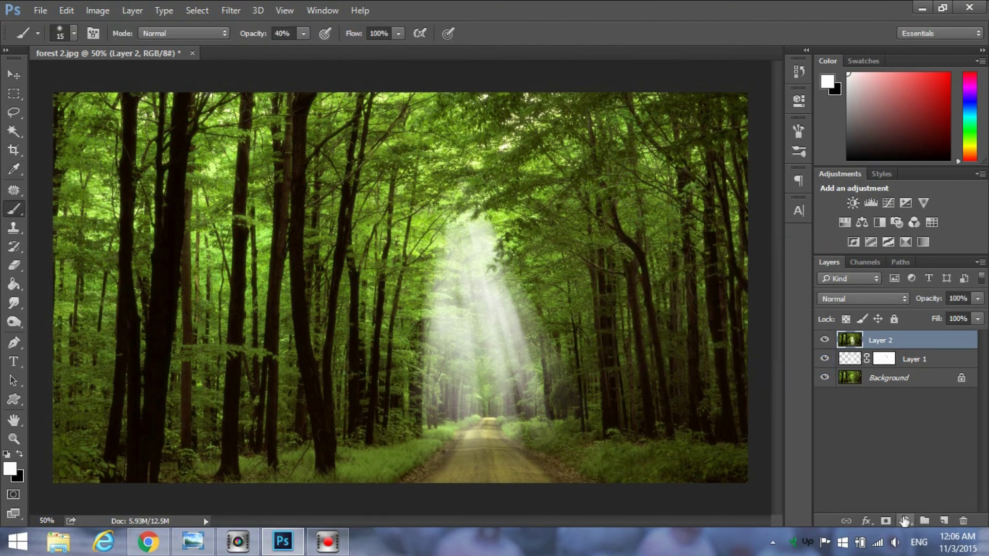
# - Add a Curves 1 layer lowering the Blue midtones, then stamp visible layers into Layer 3
pyautogui.click(881, 288)
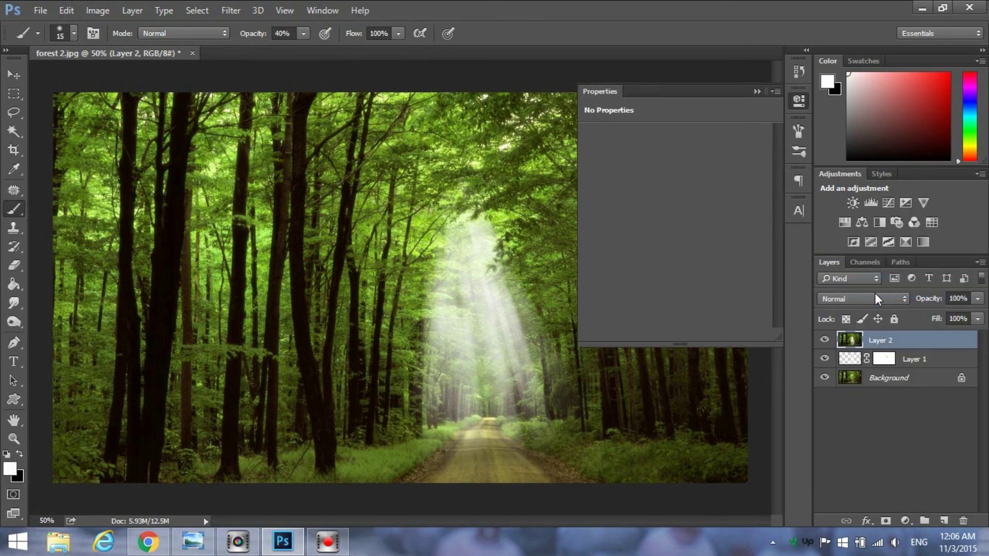
pyautogui.click(645, 152)
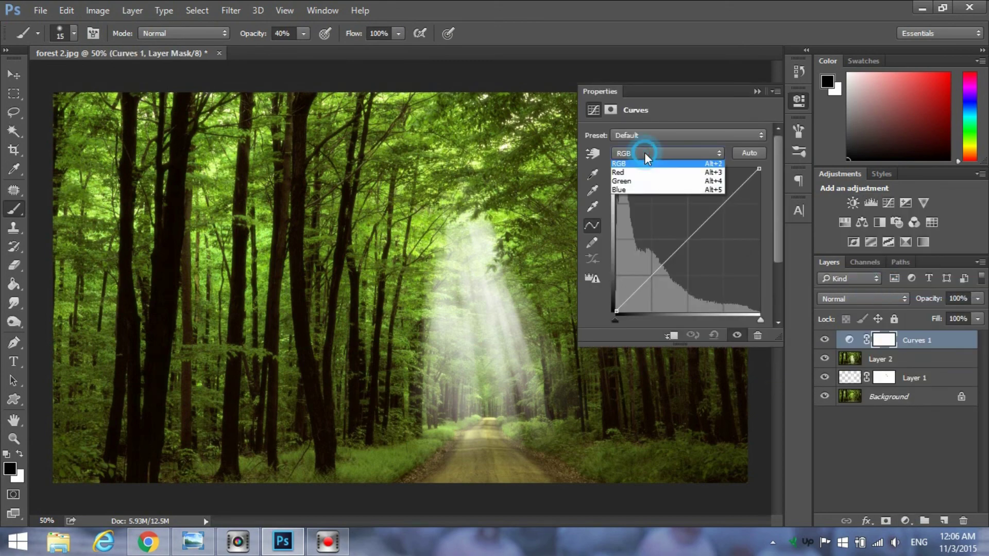
pyautogui.click(636, 189)
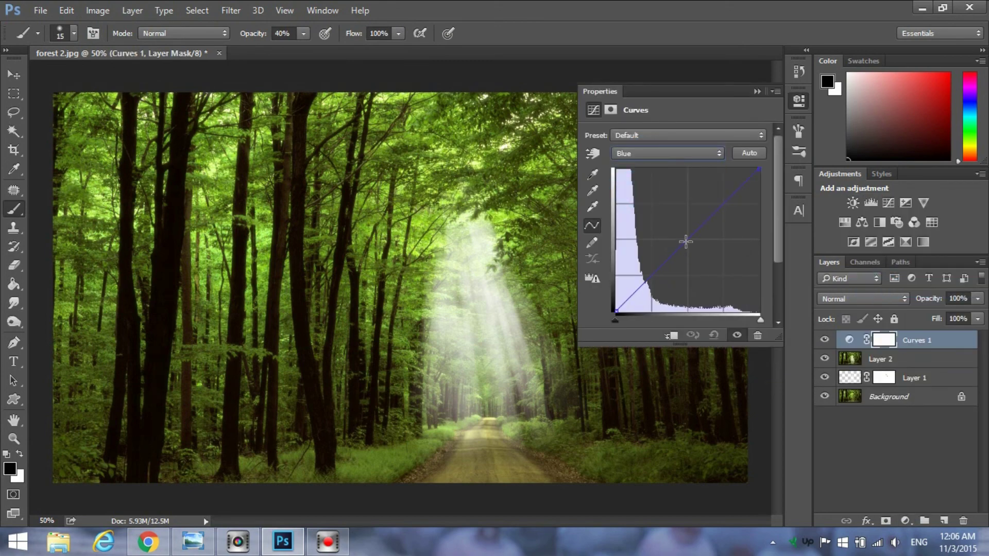
pyautogui.moveTo(686, 241); pyautogui.dragTo(701, 249)
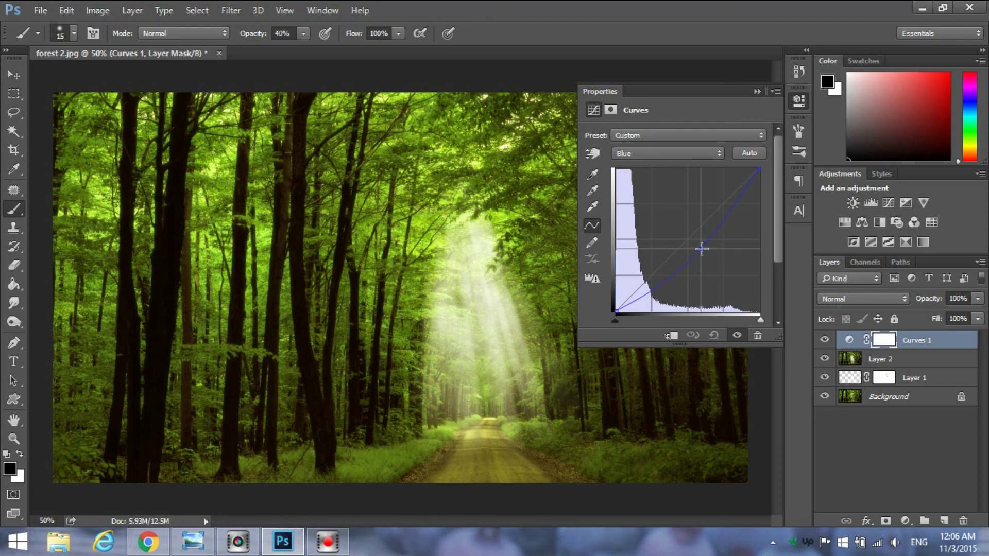
pyautogui.moveTo(702, 249); pyautogui.dragTo(704, 247)
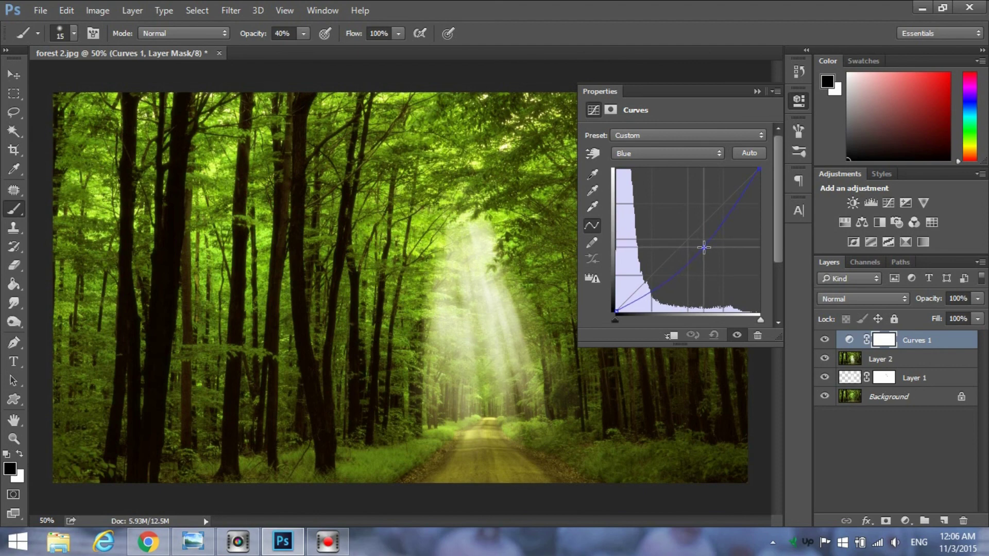
pyautogui.click(938, 343)
pyautogui.press('x')
pyautogui.hotkey('ctrl', 'alt', 'shift', 'e')
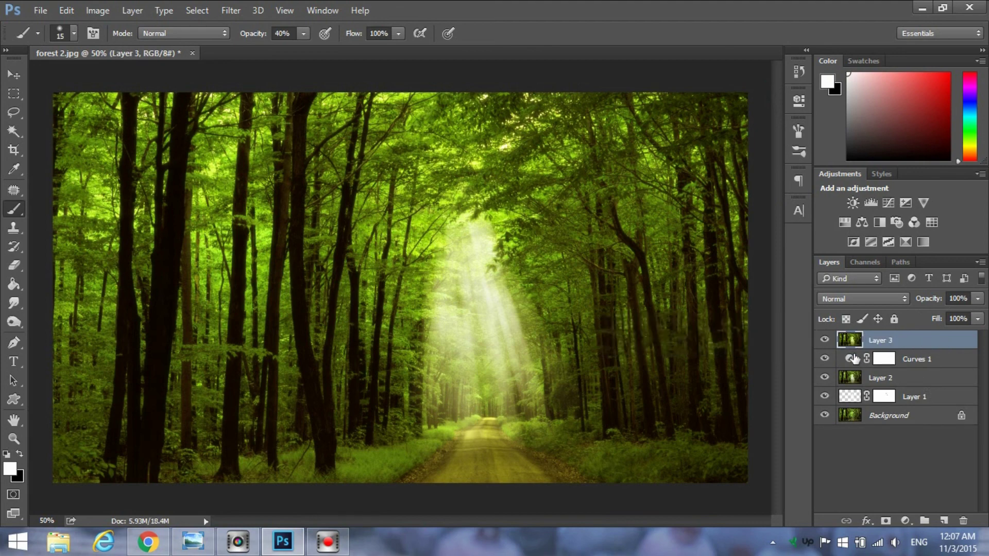
# - Hide the Curves 1, Layer 2 and Layer 1 layers
pyautogui.click(824, 359)
pyautogui.click(826, 378)
pyautogui.click(824, 397)
# - Toggle Layer 3 off and on to compare the original photo with the warmed light-ray result, ending with it visible
pyautogui.click(824, 340)
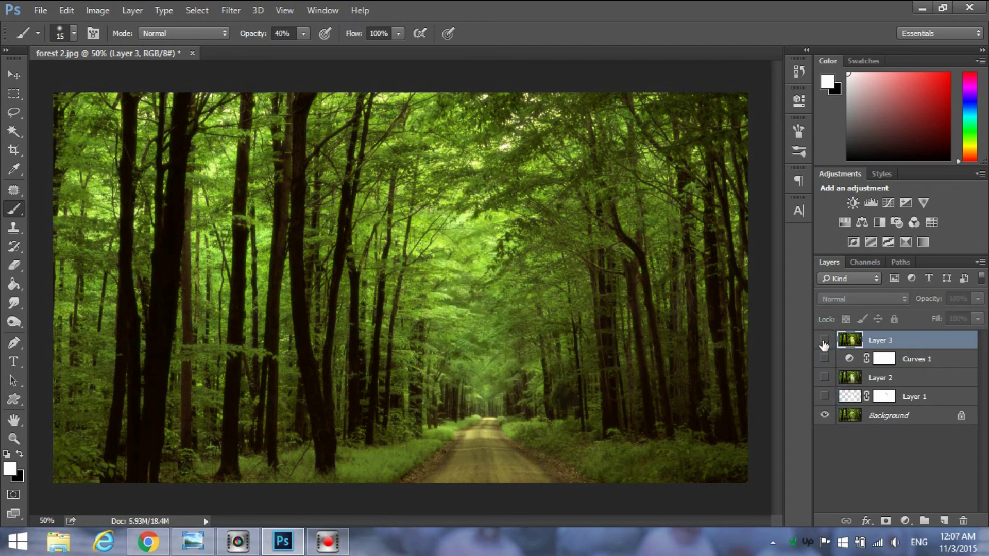
pyautogui.click(824, 340)
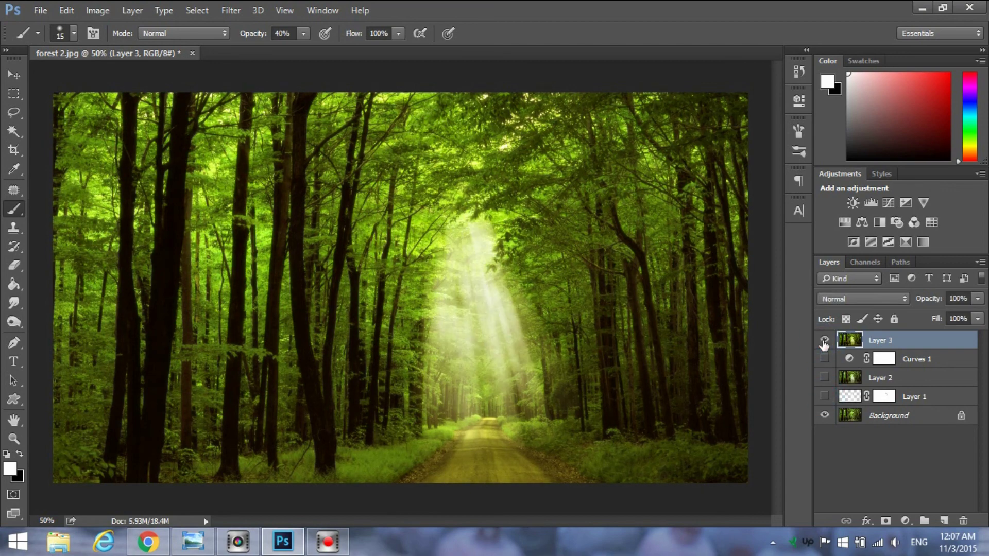
pyautogui.click(824, 341)
pyautogui.click(824, 341)
pyautogui.click(825, 340)
pyautogui.click(824, 340)
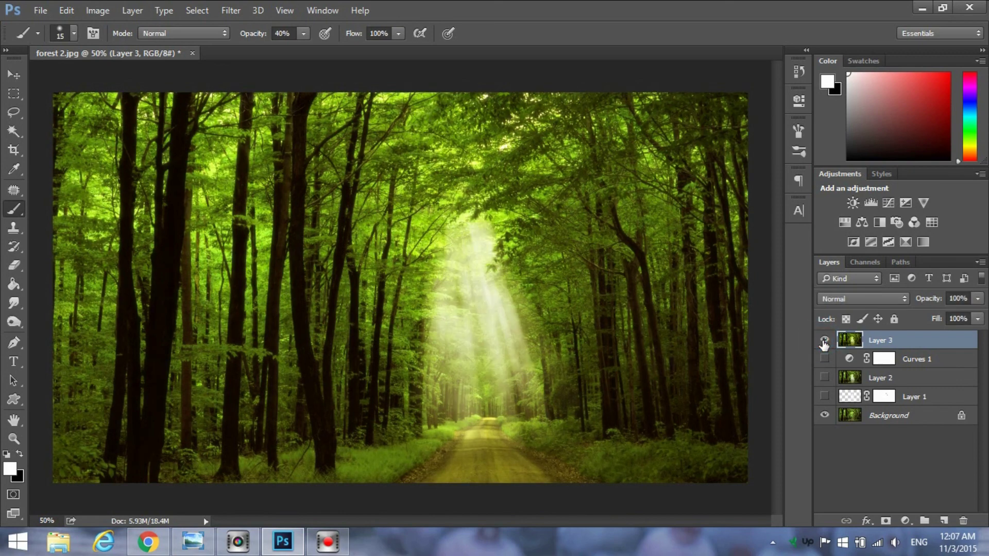